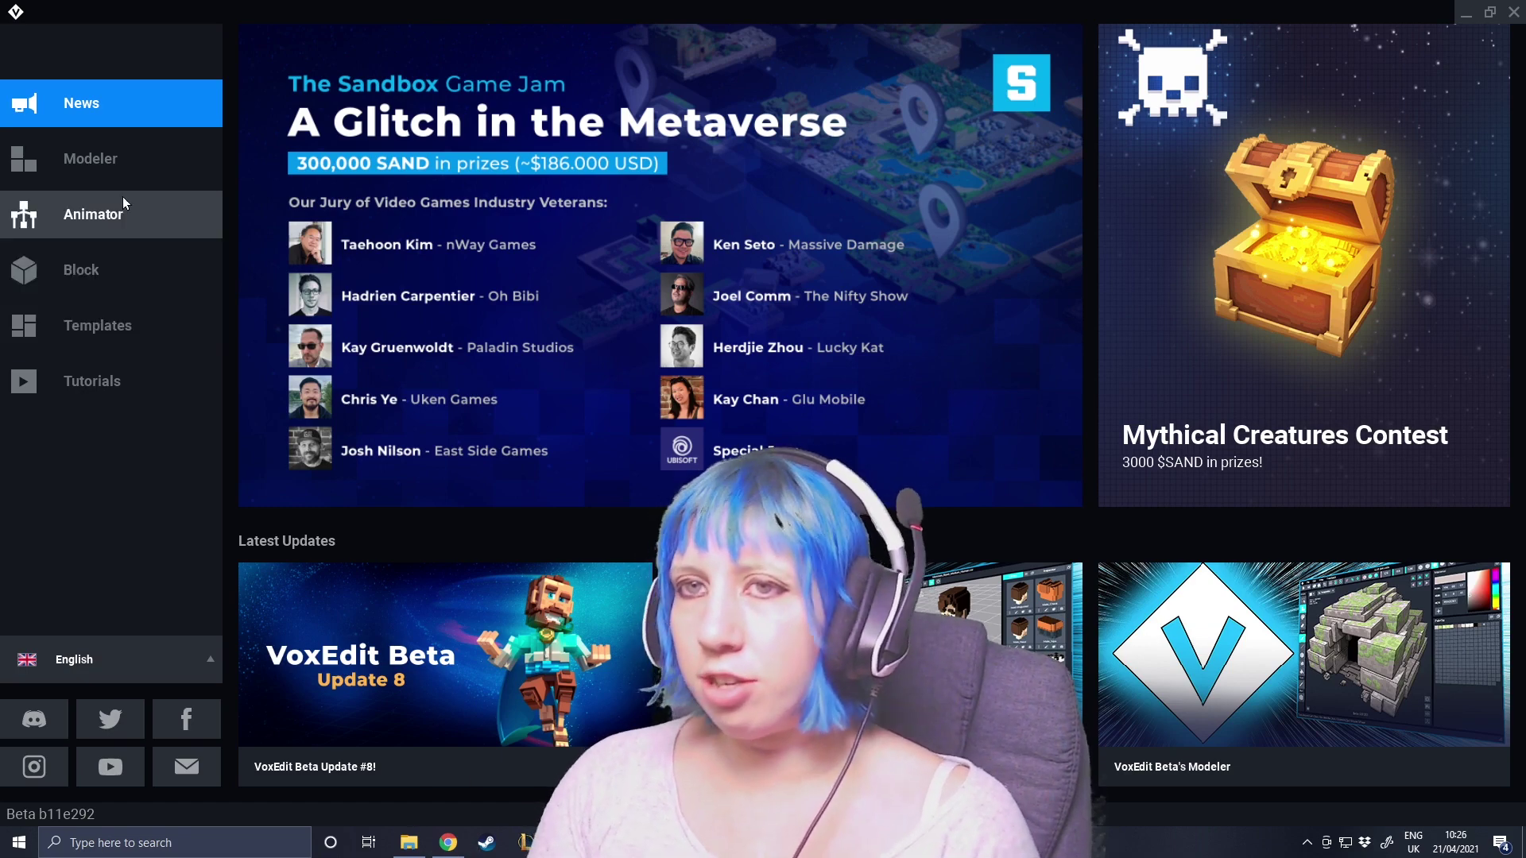
Load Avatar_V2.vxr in the Animator and preview its Taunt 01 animation.
{"action": "left_click", "coordinate": [132, 215]}
{"action": "left_click", "coordinate": [403, 284]}
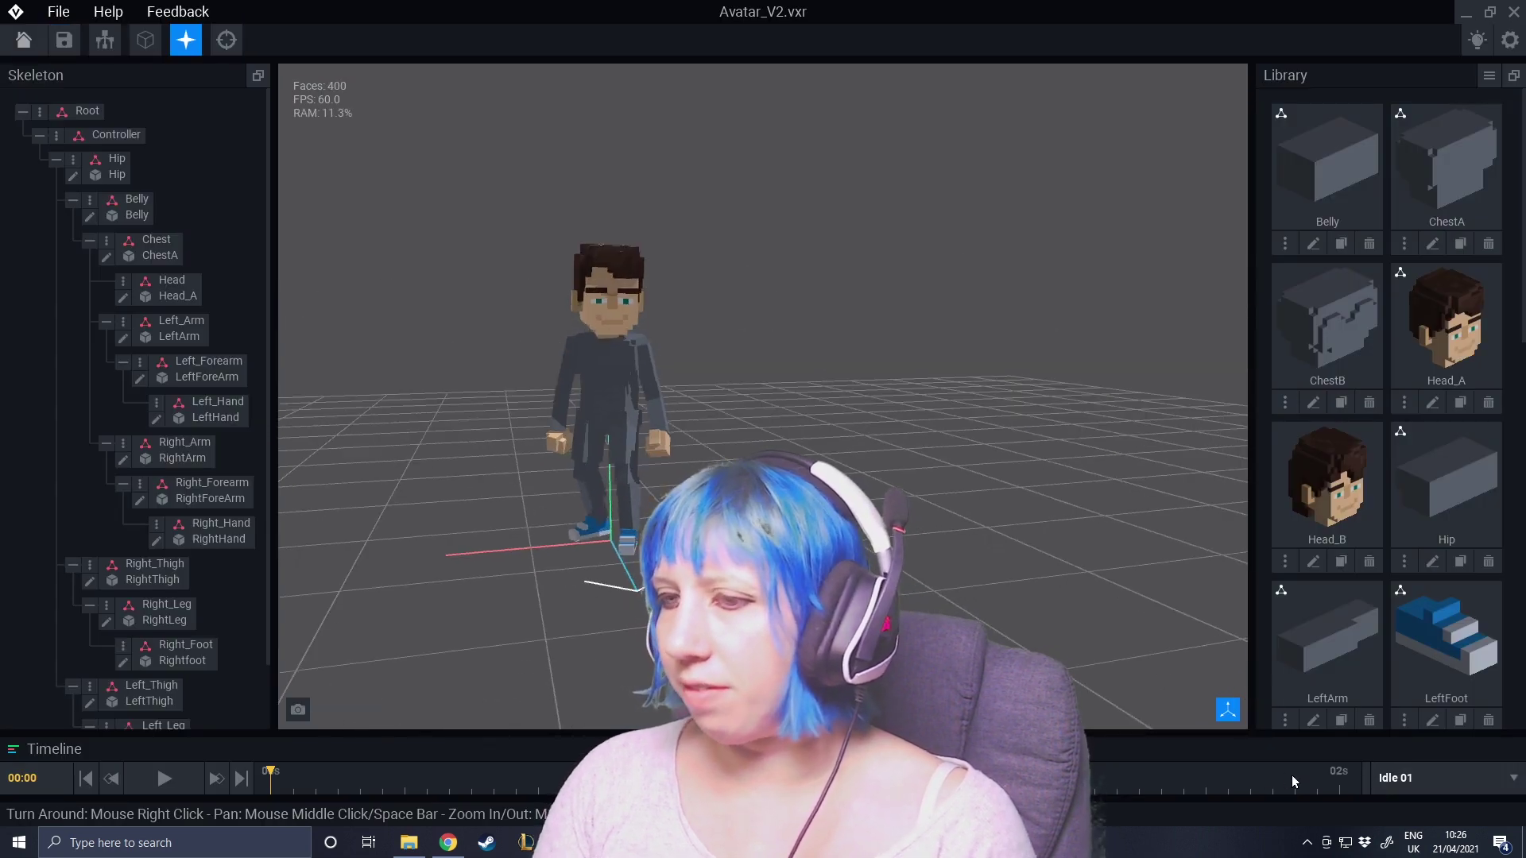
{"action": "left_click", "coordinate": [1453, 776]}
{"action": "left_click", "coordinate": [1448, 725]}
Preview the Sprint 01 animation, then the Climb 01 animation.
{"action": "left_click", "coordinate": [1439, 776]}
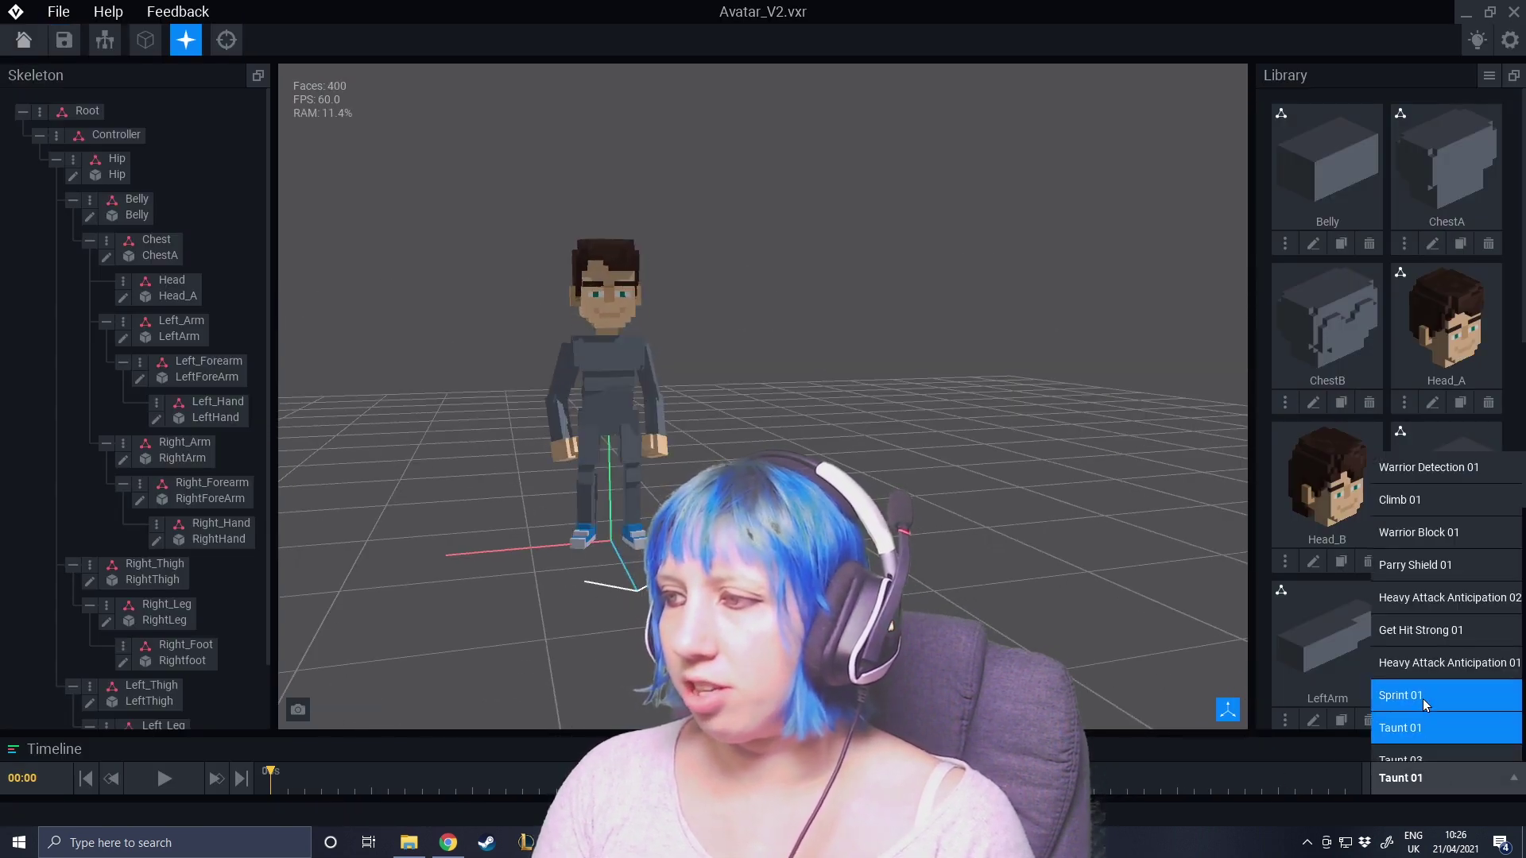
{"action": "left_click", "coordinate": [1422, 696]}
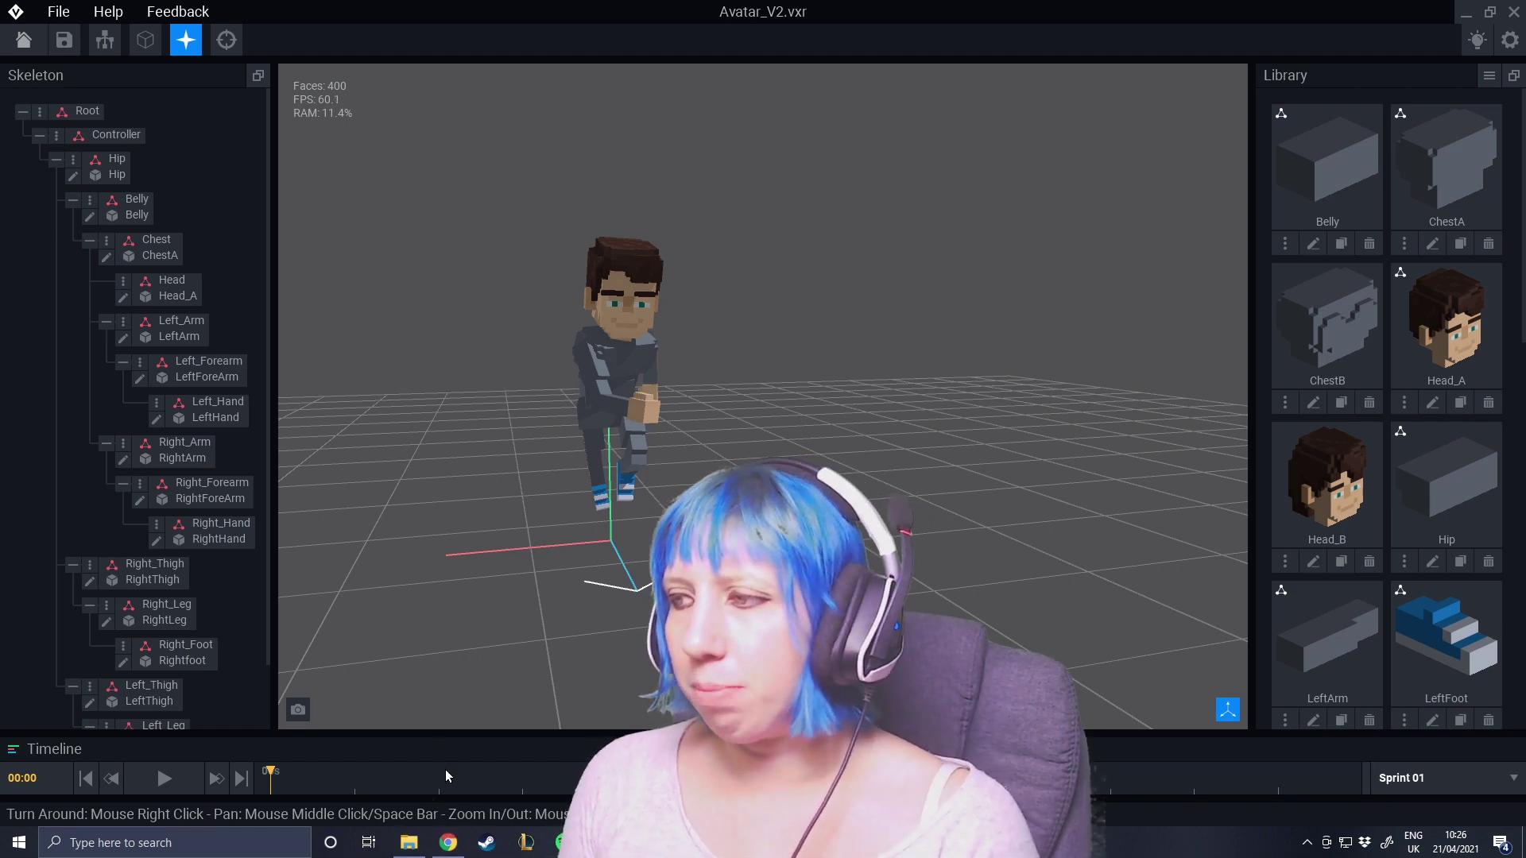
{"action": "left_click", "coordinate": [1430, 778]}
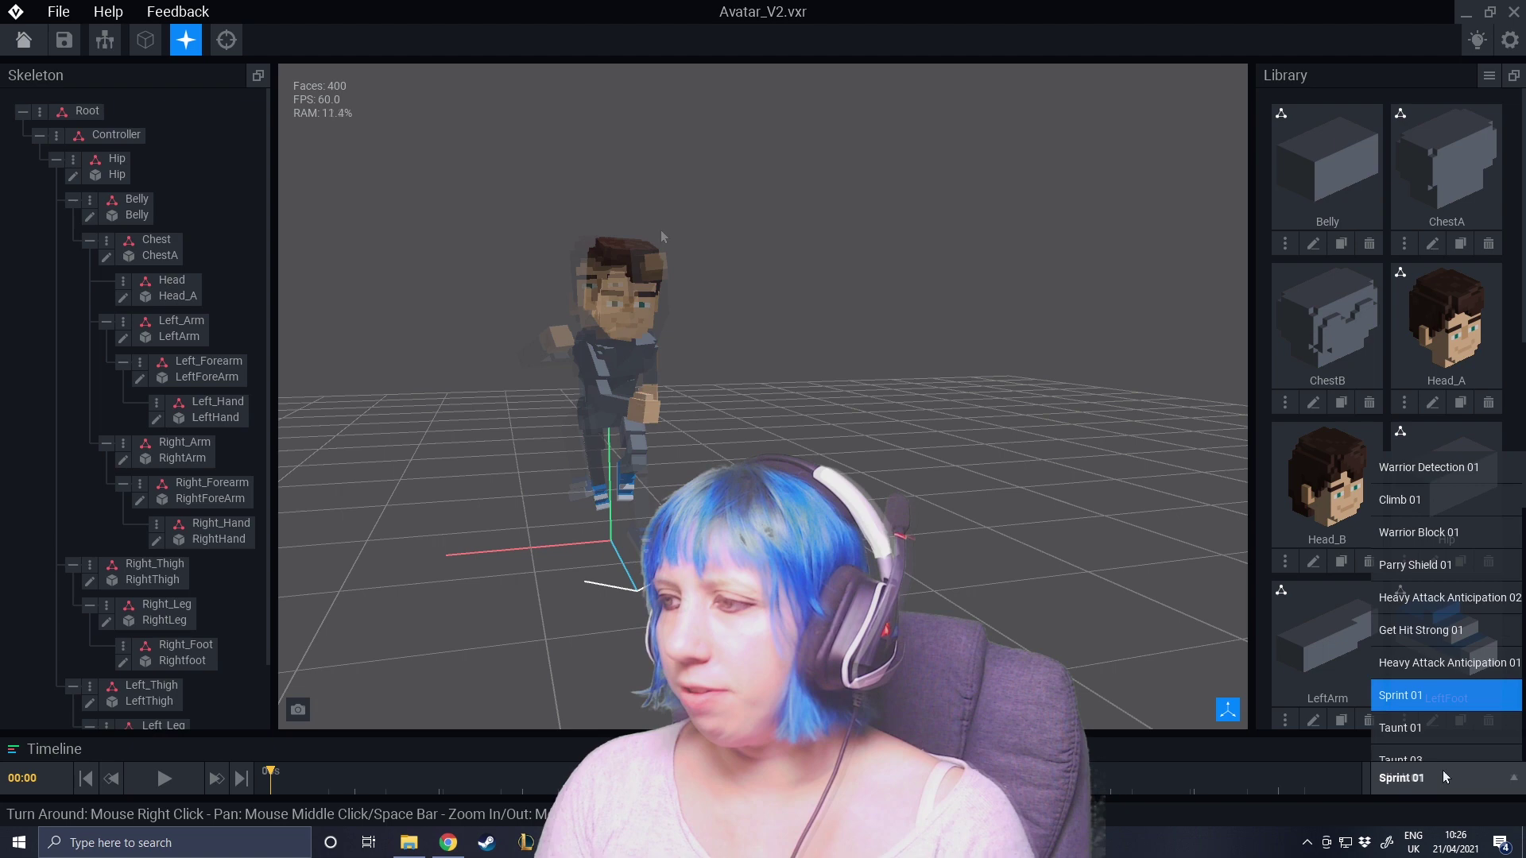
{"action": "left_click", "coordinate": [1418, 692]}
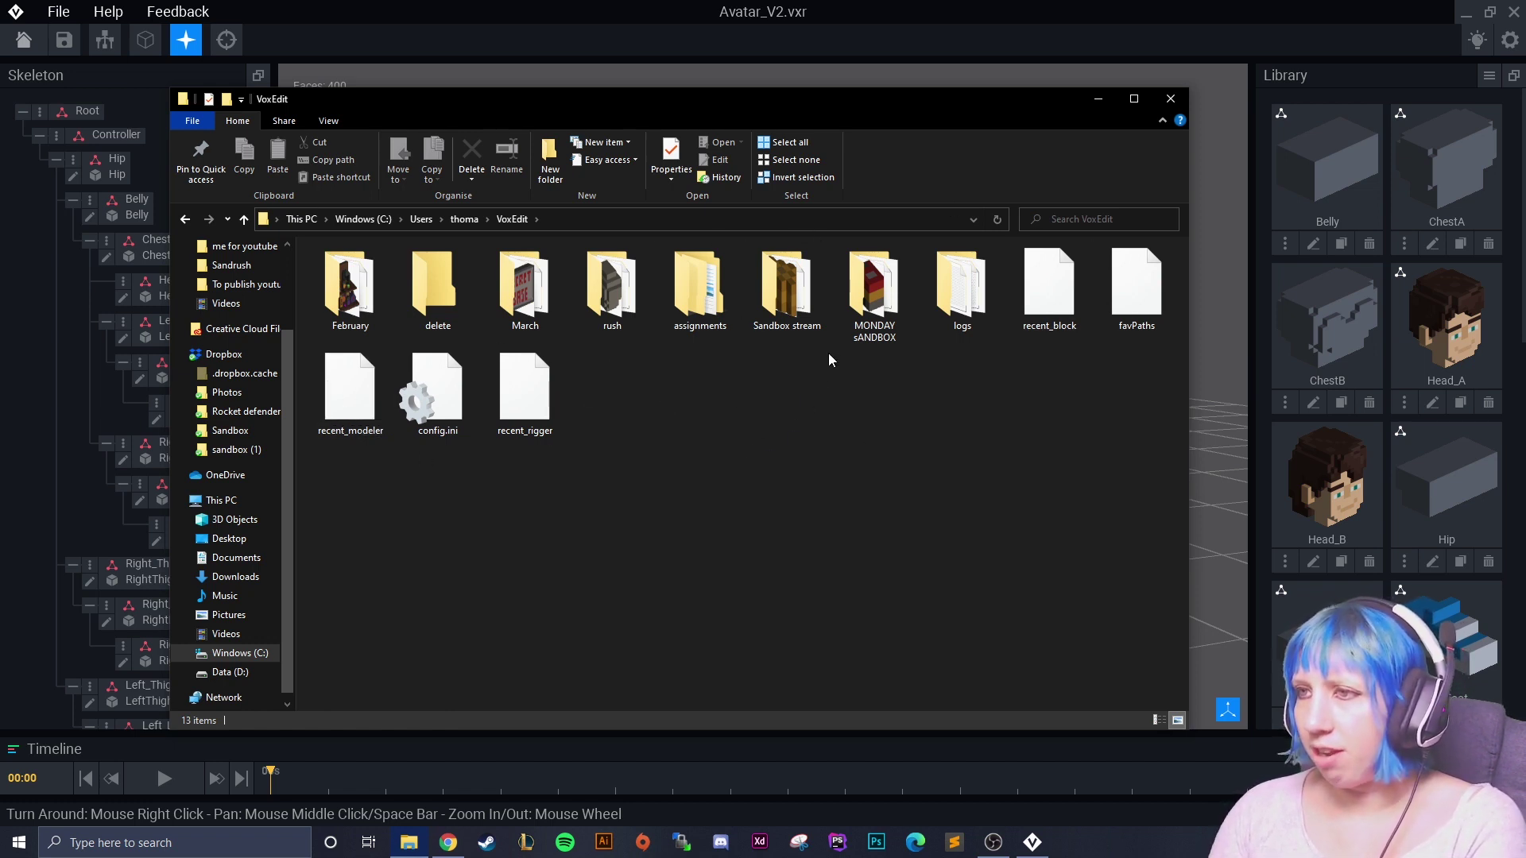
Browse MONDAY sANDBOX > avatar wave and open the 'avatar wav1 - Copy' folder.
{"action": "double_click", "coordinate": [873, 292]}
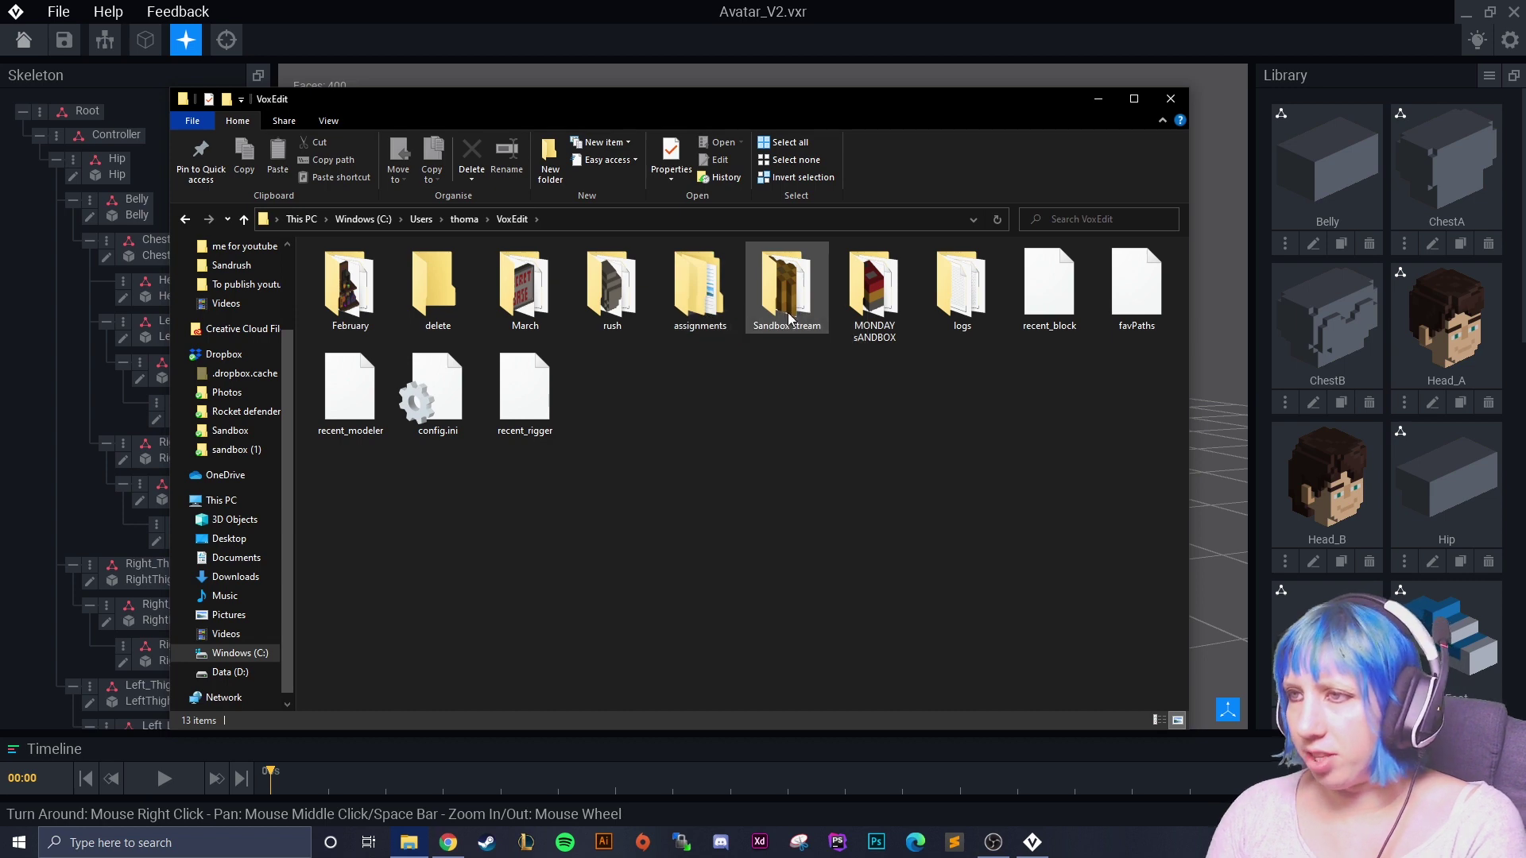
{"action": "double_click", "coordinate": [362, 311]}
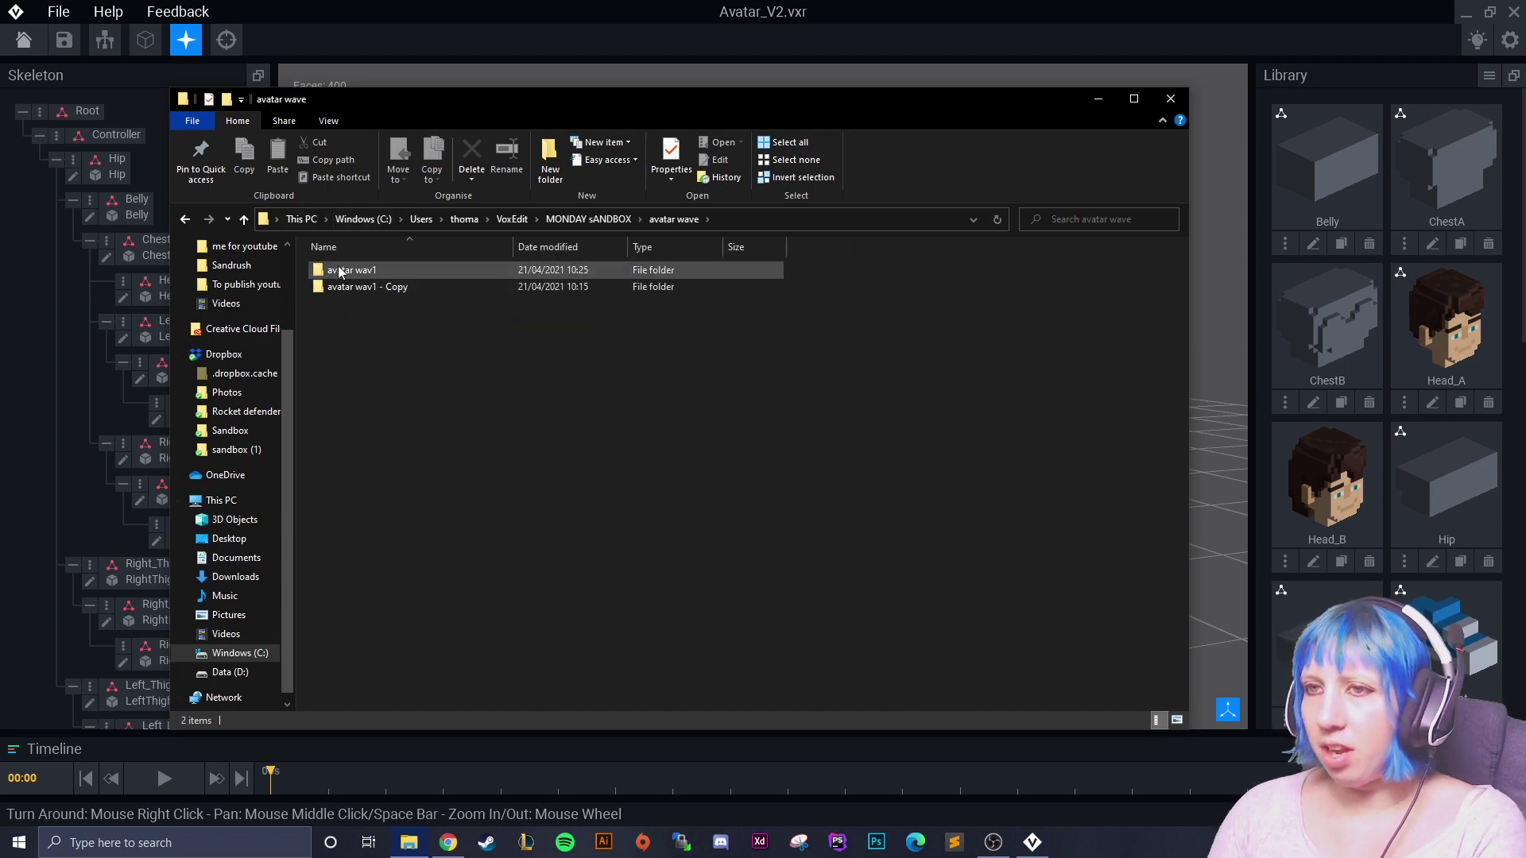
{"action": "left_click", "coordinate": [346, 272]}
{"action": "right_click", "coordinate": [353, 271]}
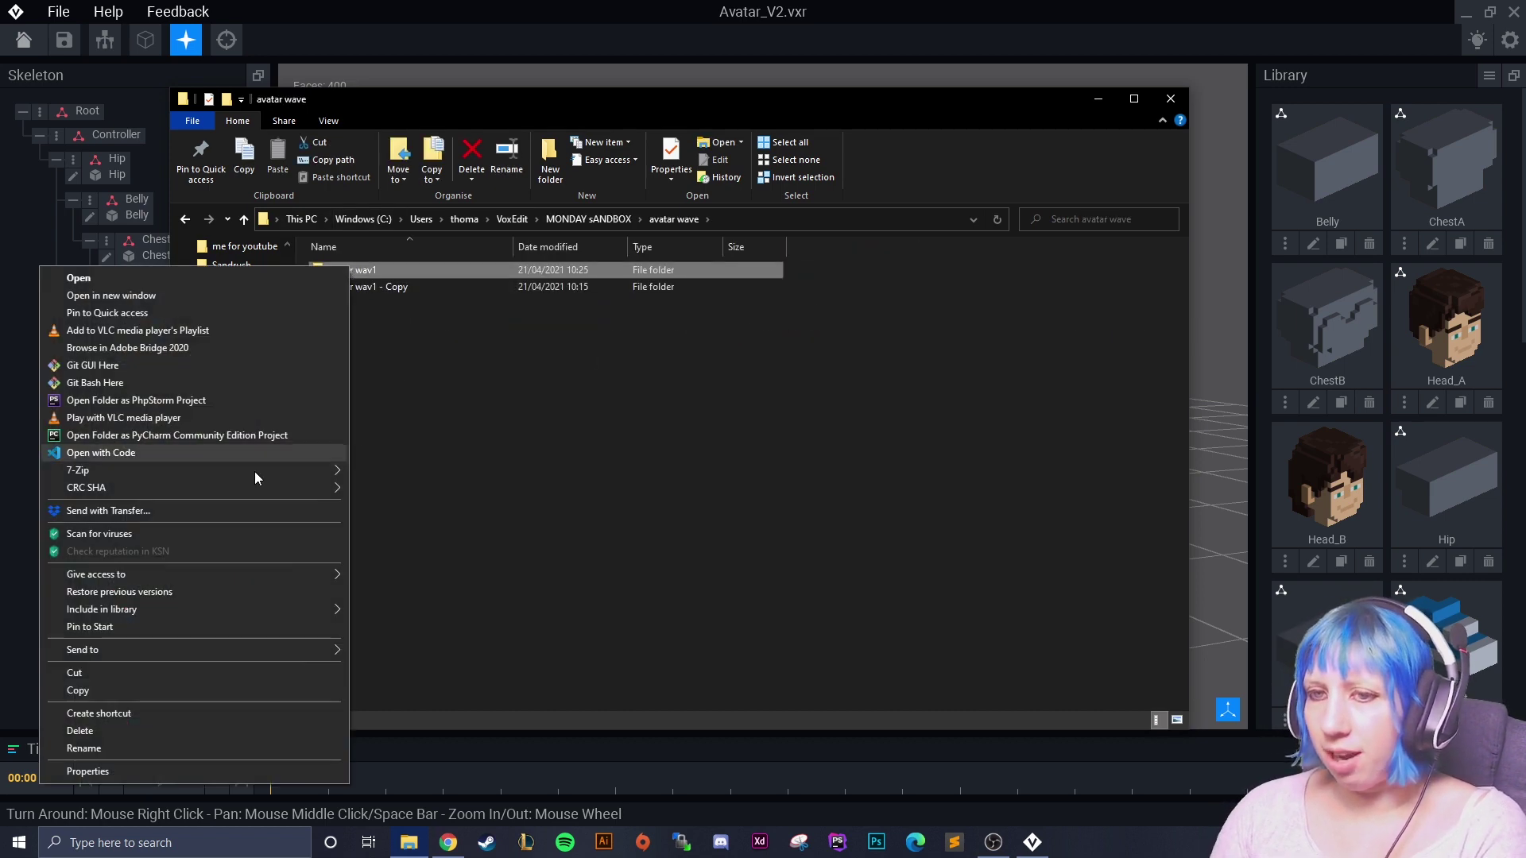
{"action": "left_click", "coordinate": [570, 470]}
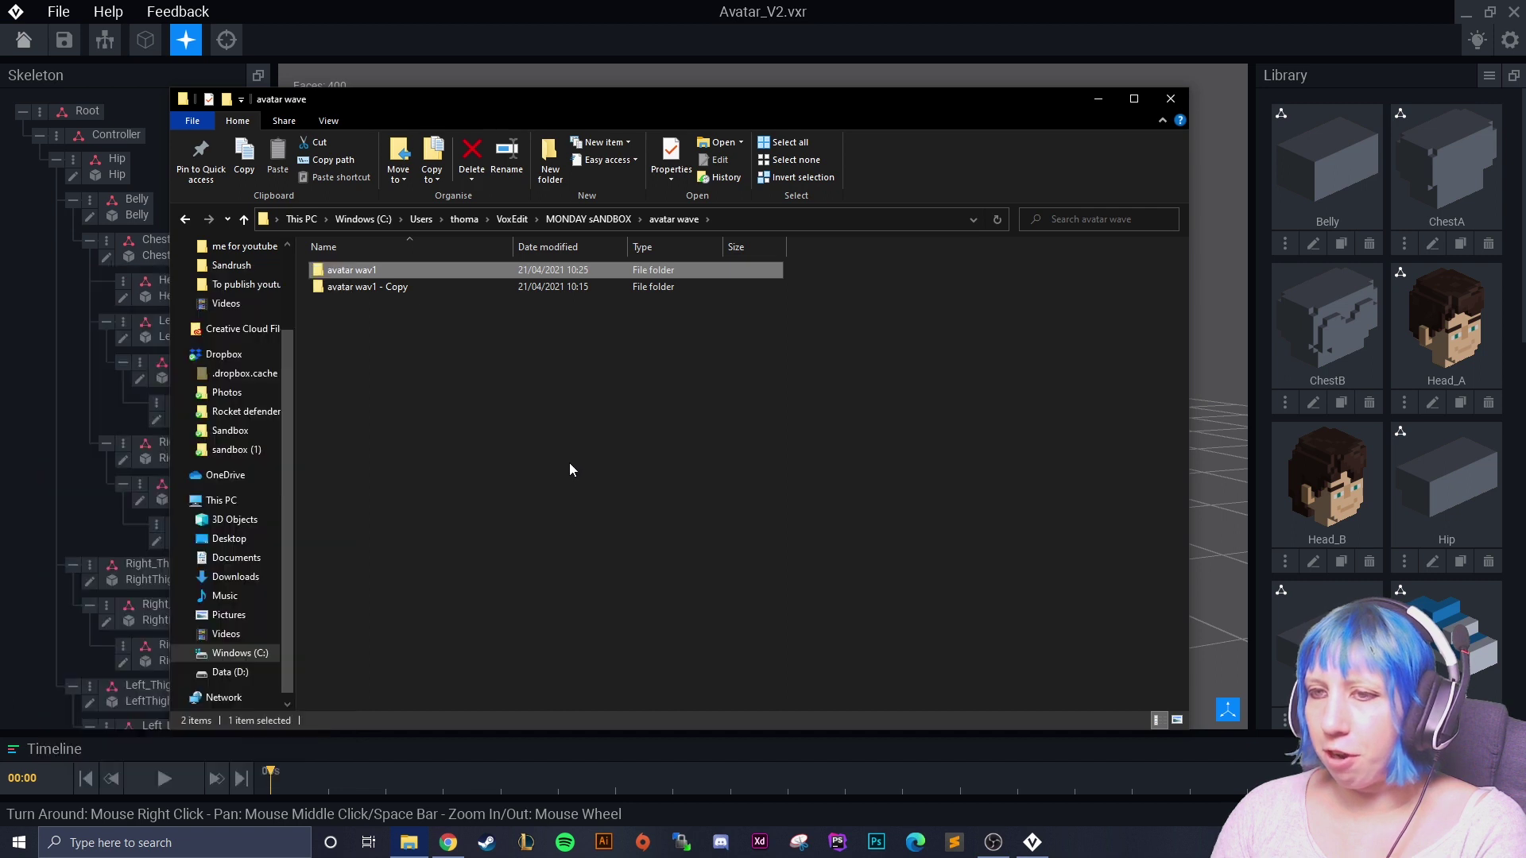
{"action": "left_click", "coordinate": [380, 289]}
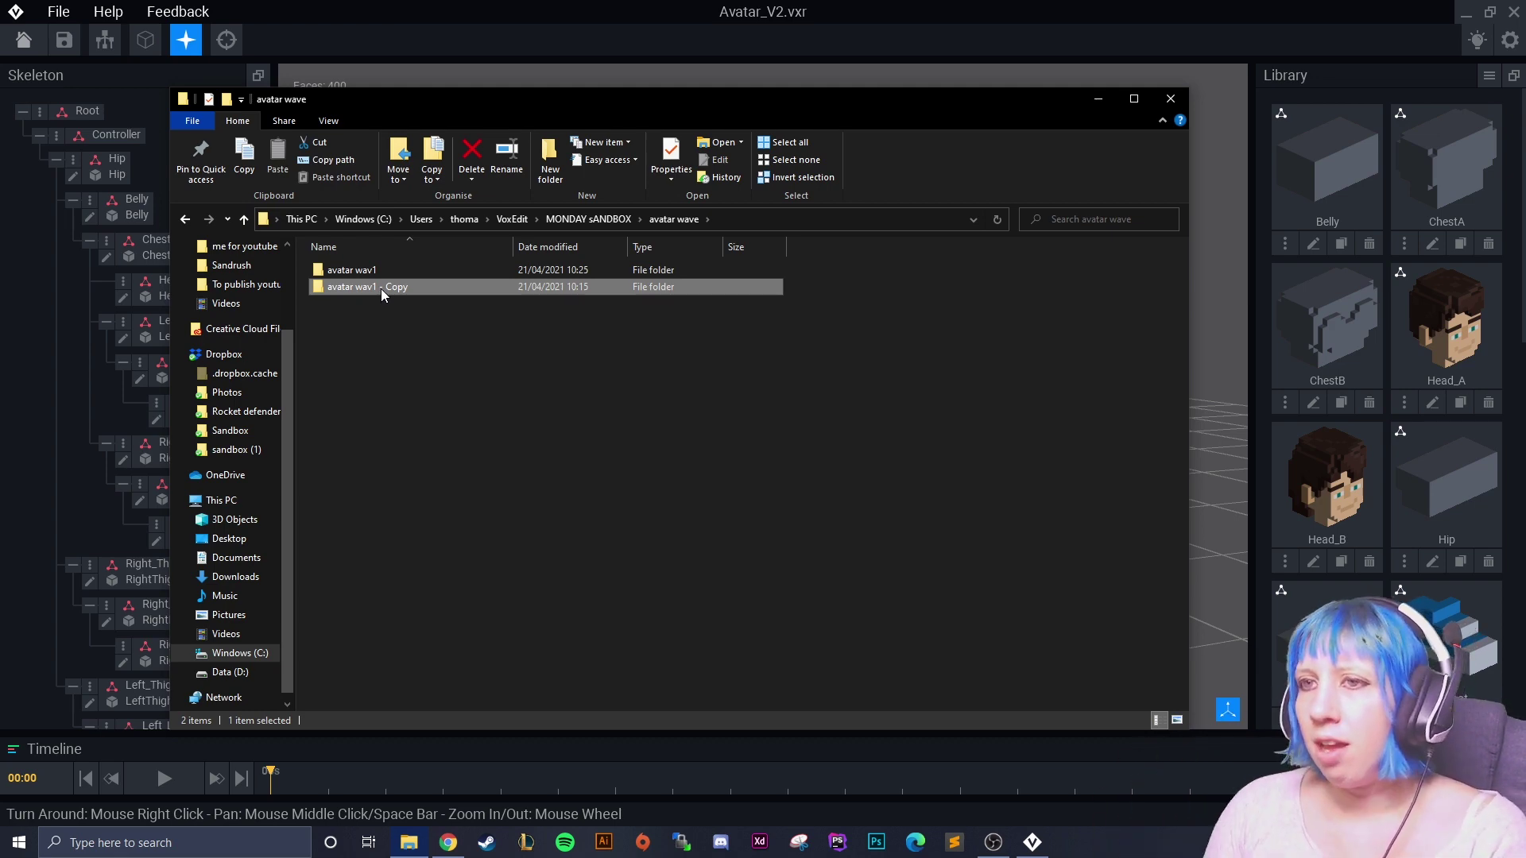
{"action": "double_click", "coordinate": [379, 288]}
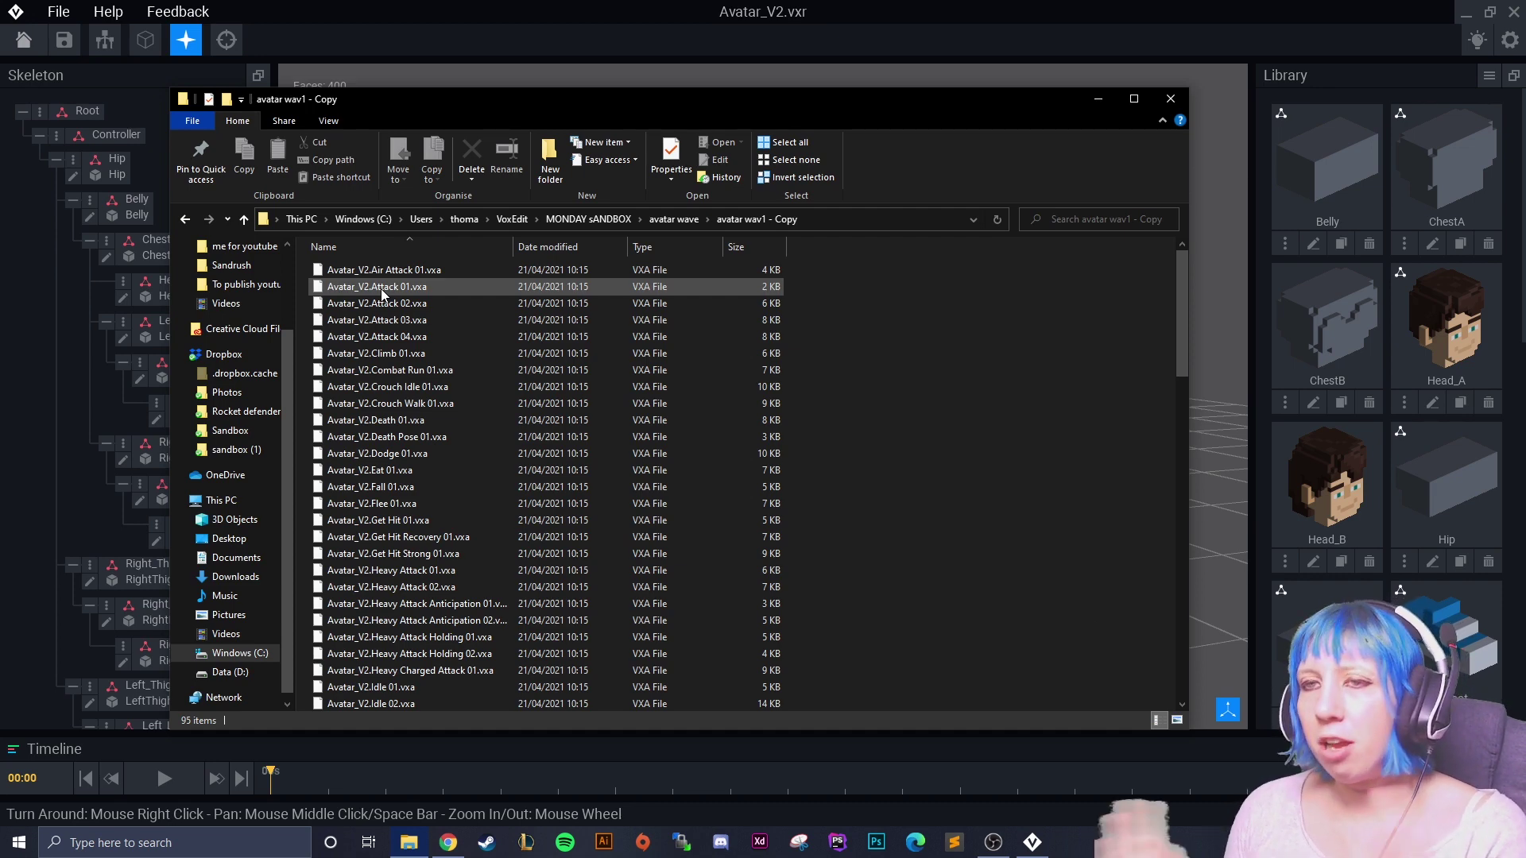
{"action": "scroll", "coordinate": [676, 498], "scroll_direction": "down", "scroll_amount": 8}
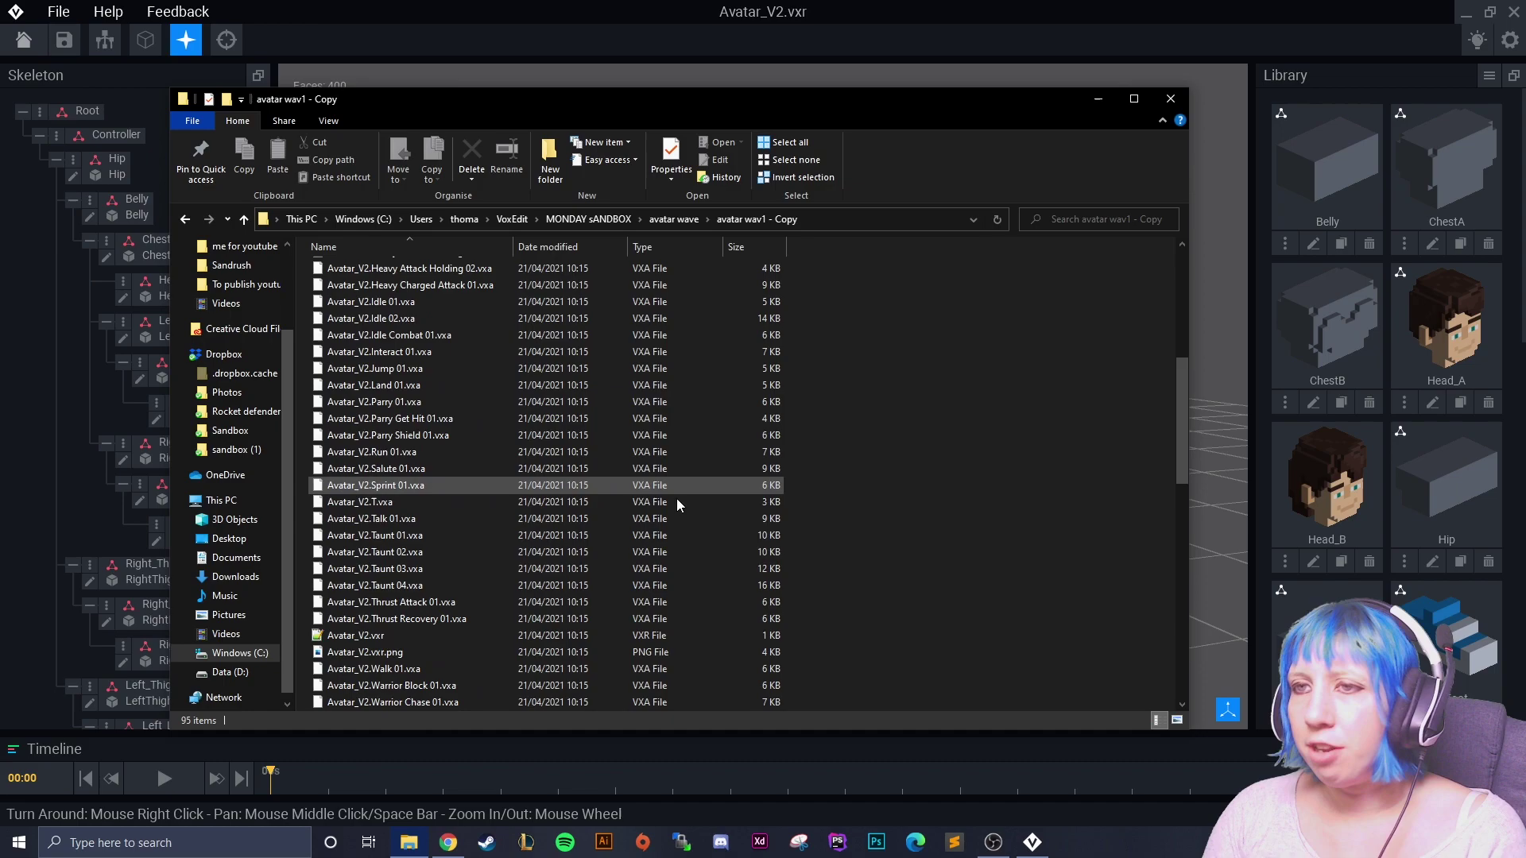
{"action": "scroll", "coordinate": [537, 548], "scroll_direction": "down", "scroll_amount": 8}
{"action": "scroll", "coordinate": [433, 604], "scroll_direction": "down", "scroll_amount": 3}
{"action": "scroll", "coordinate": [460, 596], "scroll_direction": "up", "scroll_amount": 3}
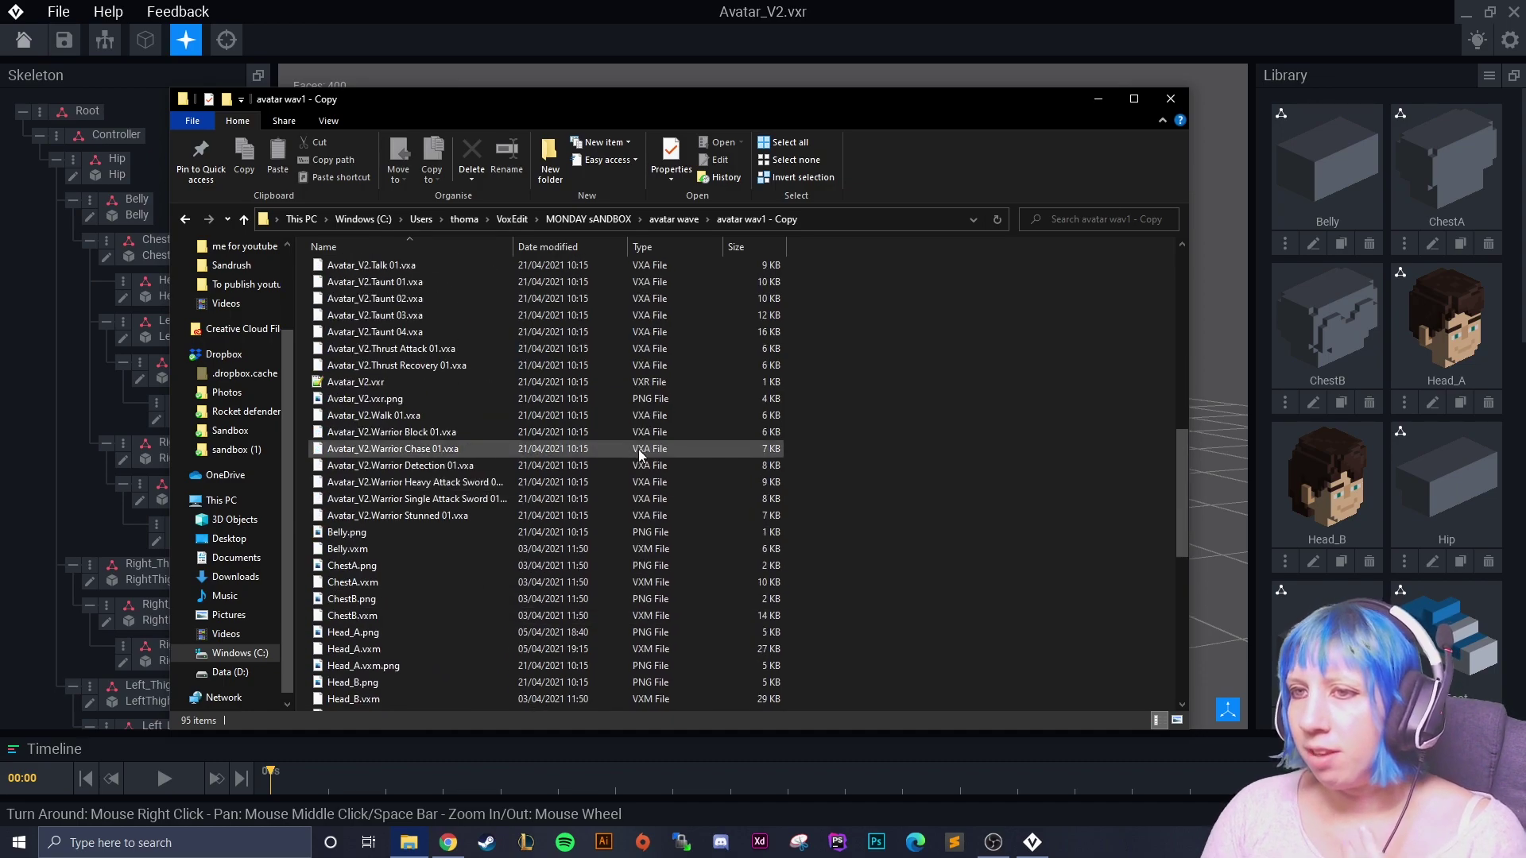
{"action": "scroll", "coordinate": [607, 488], "scroll_direction": "up", "scroll_amount": 3}
{"action": "scroll", "coordinate": [420, 462], "scroll_direction": "up", "scroll_amount": 1}
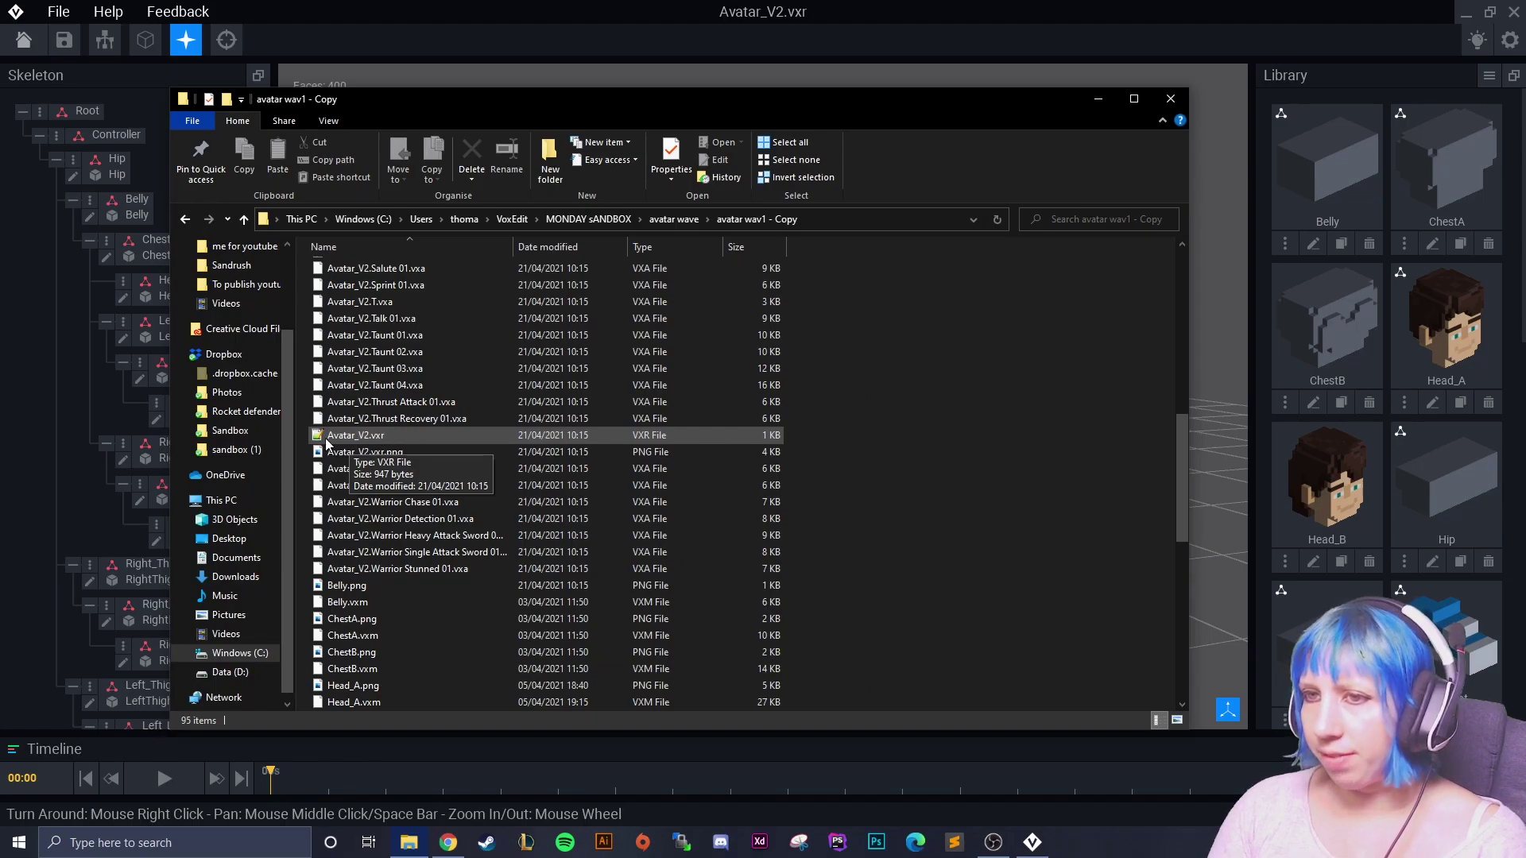
{"action": "double_click", "coordinate": [339, 439]}
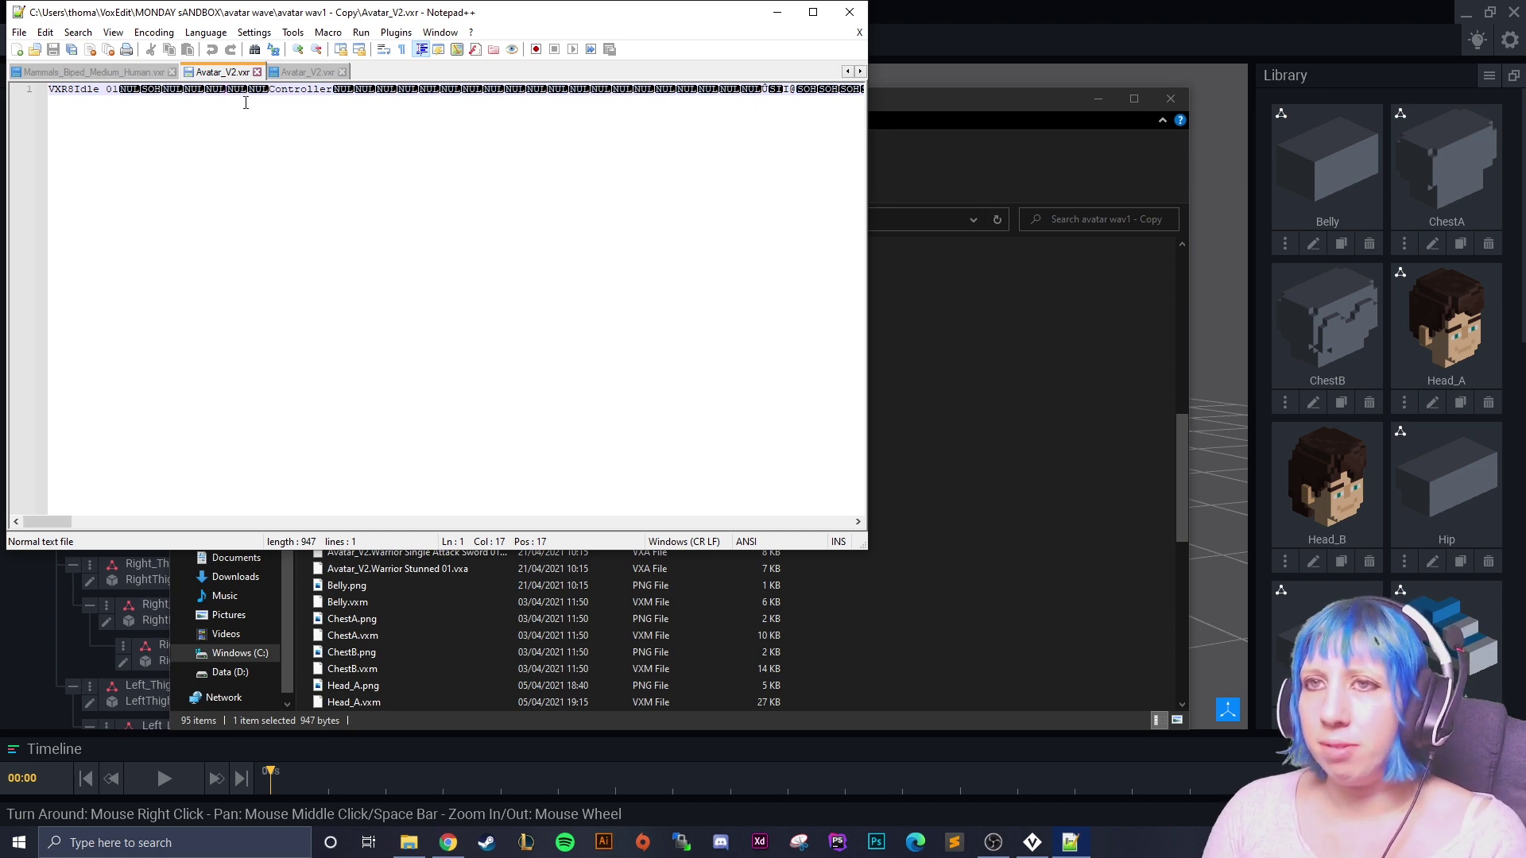
Close Notepad++ and File Explorer, then reopen the recent Avatar_V2 file in VoxEdit.
{"action": "left_click", "coordinate": [850, 12]}
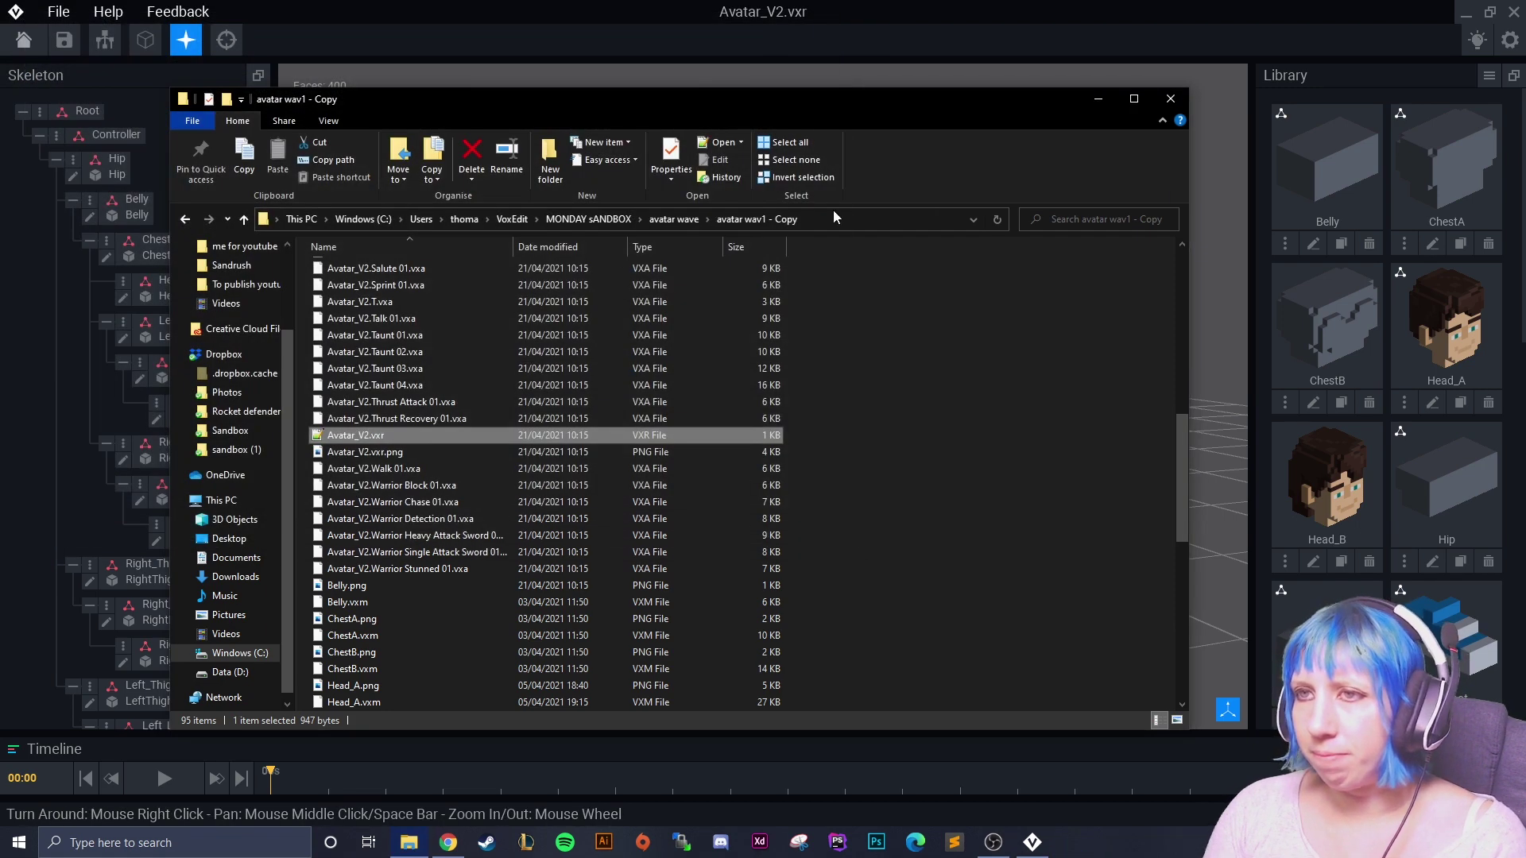
{"action": "left_click", "coordinate": [1169, 97]}
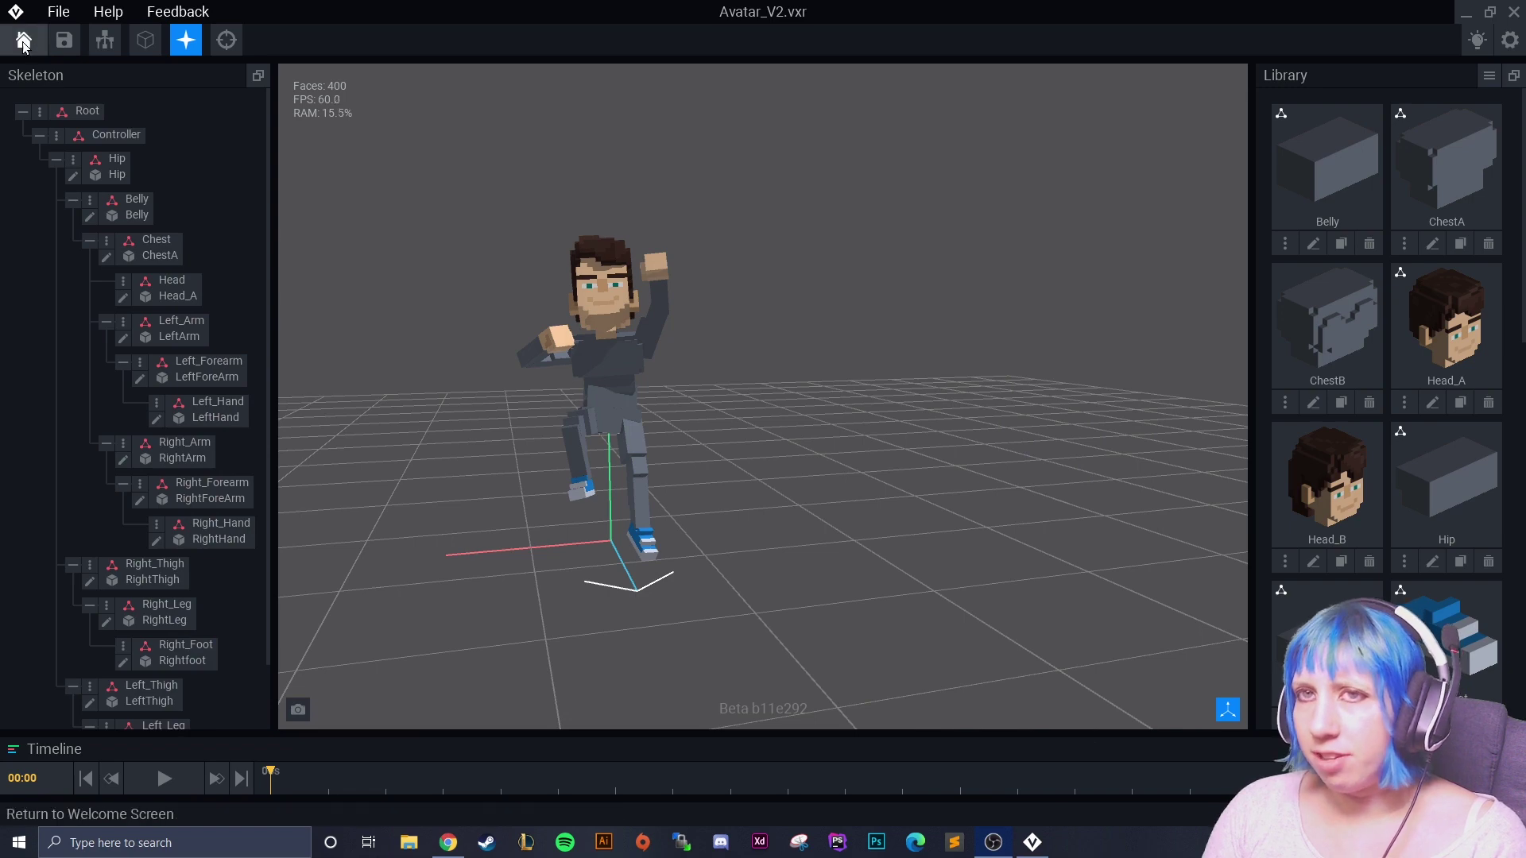
{"action": "left_click", "coordinate": [23, 43]}
{"action": "left_click", "coordinate": [667, 308]}
{"action": "left_click", "coordinate": [553, 348]}
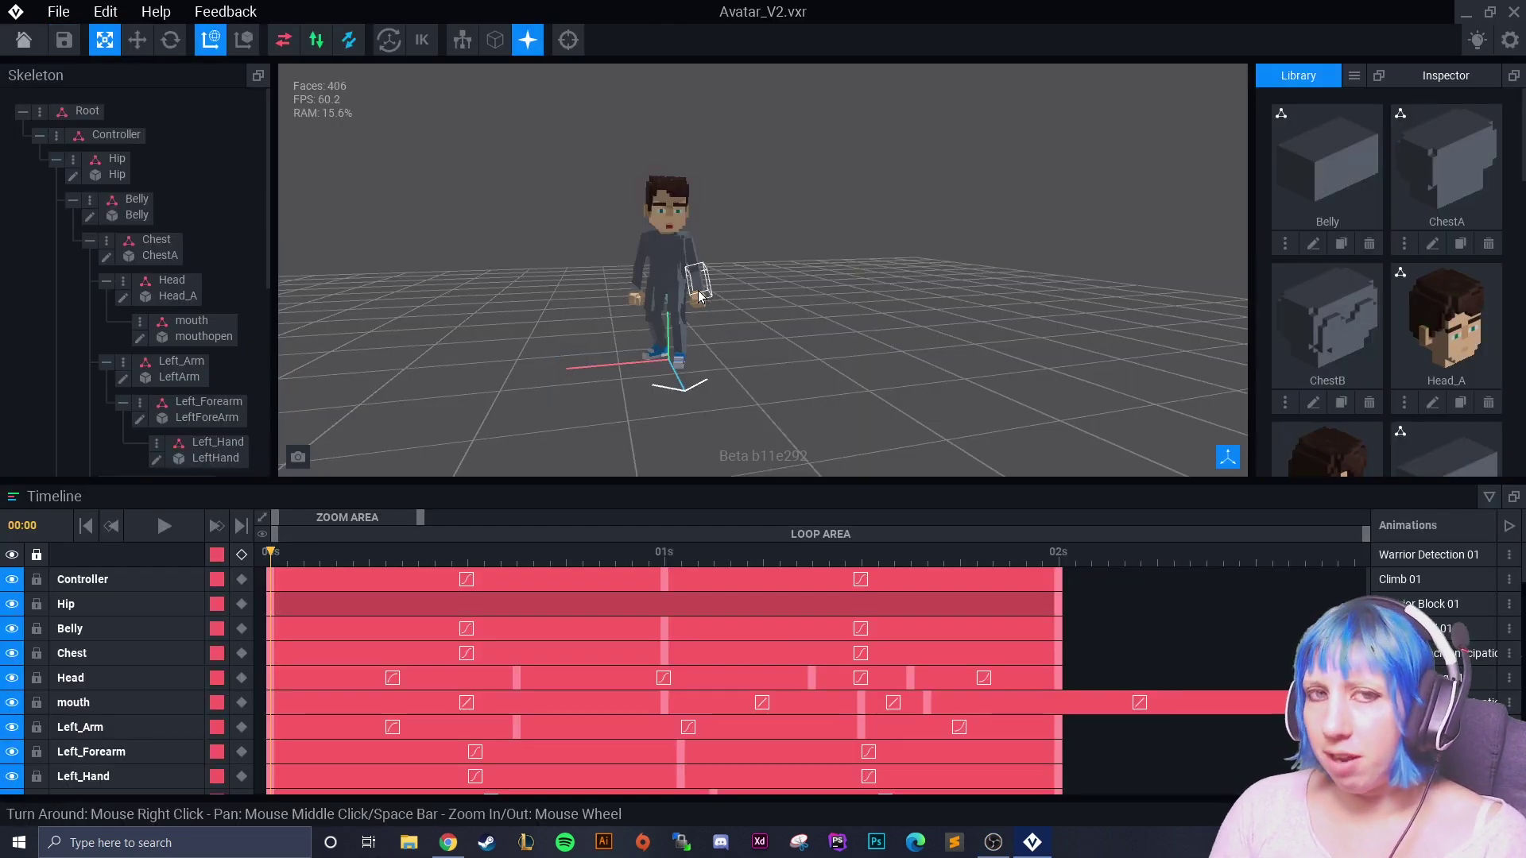
Preview Warrior Block 01, Attack Anticipation 01, Detection 01 and Climb 01, then load the six-second animation.
{"action": "mouse_move", "coordinate": [531, 282]}
{"action": "right_mouse_down"}
{"action": "mouse_move", "coordinate": [742, 247]}
{"action": "mouse_move", "coordinate": [419, 355]}
{"action": "right_mouse_up"}
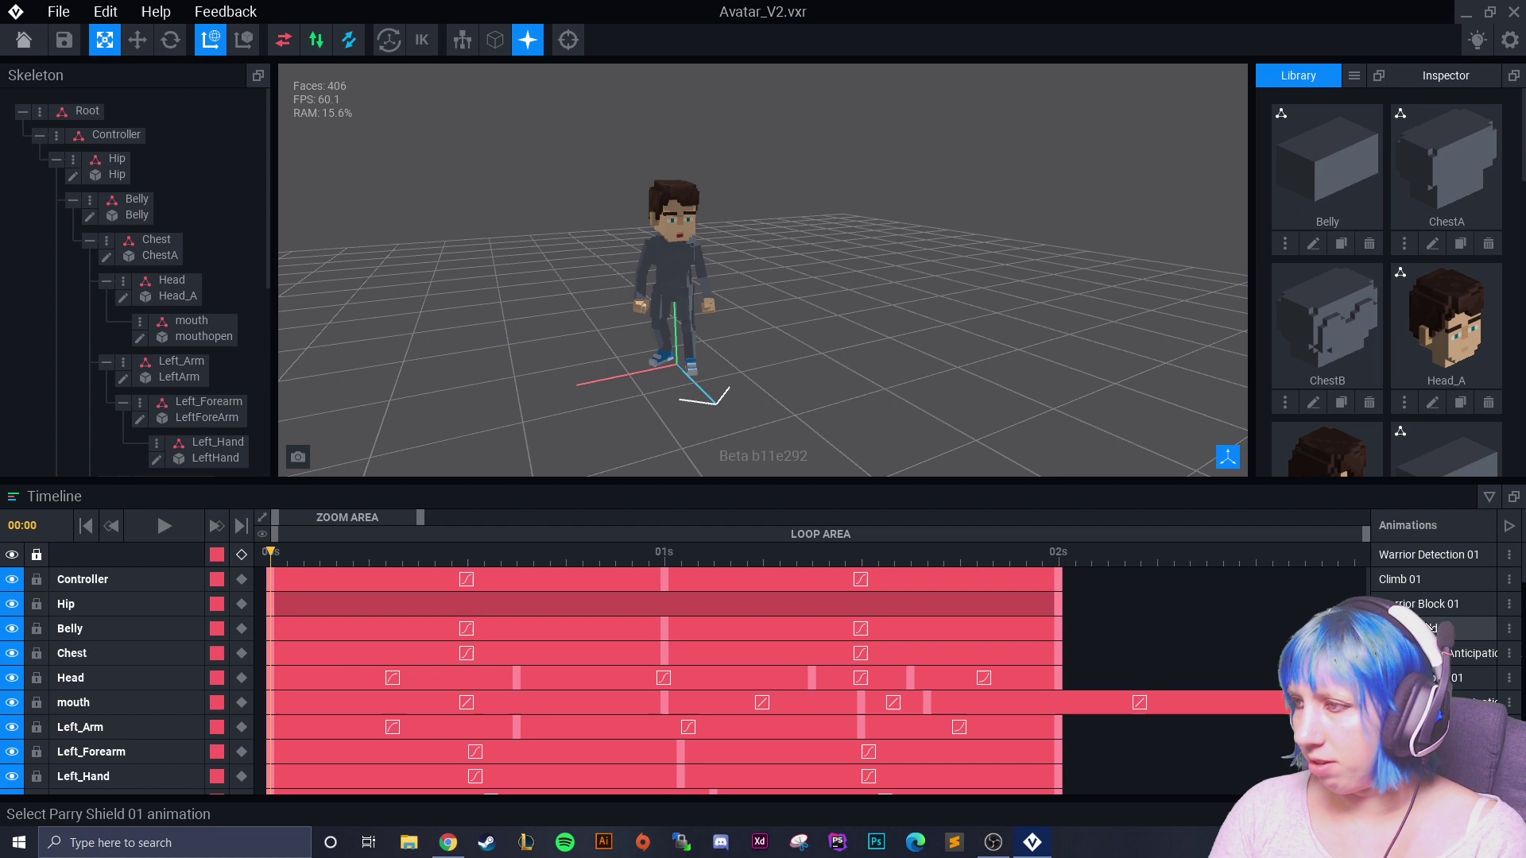
{"action": "left_click", "coordinate": [1430, 604]}
{"action": "left_click", "coordinate": [1431, 653]}
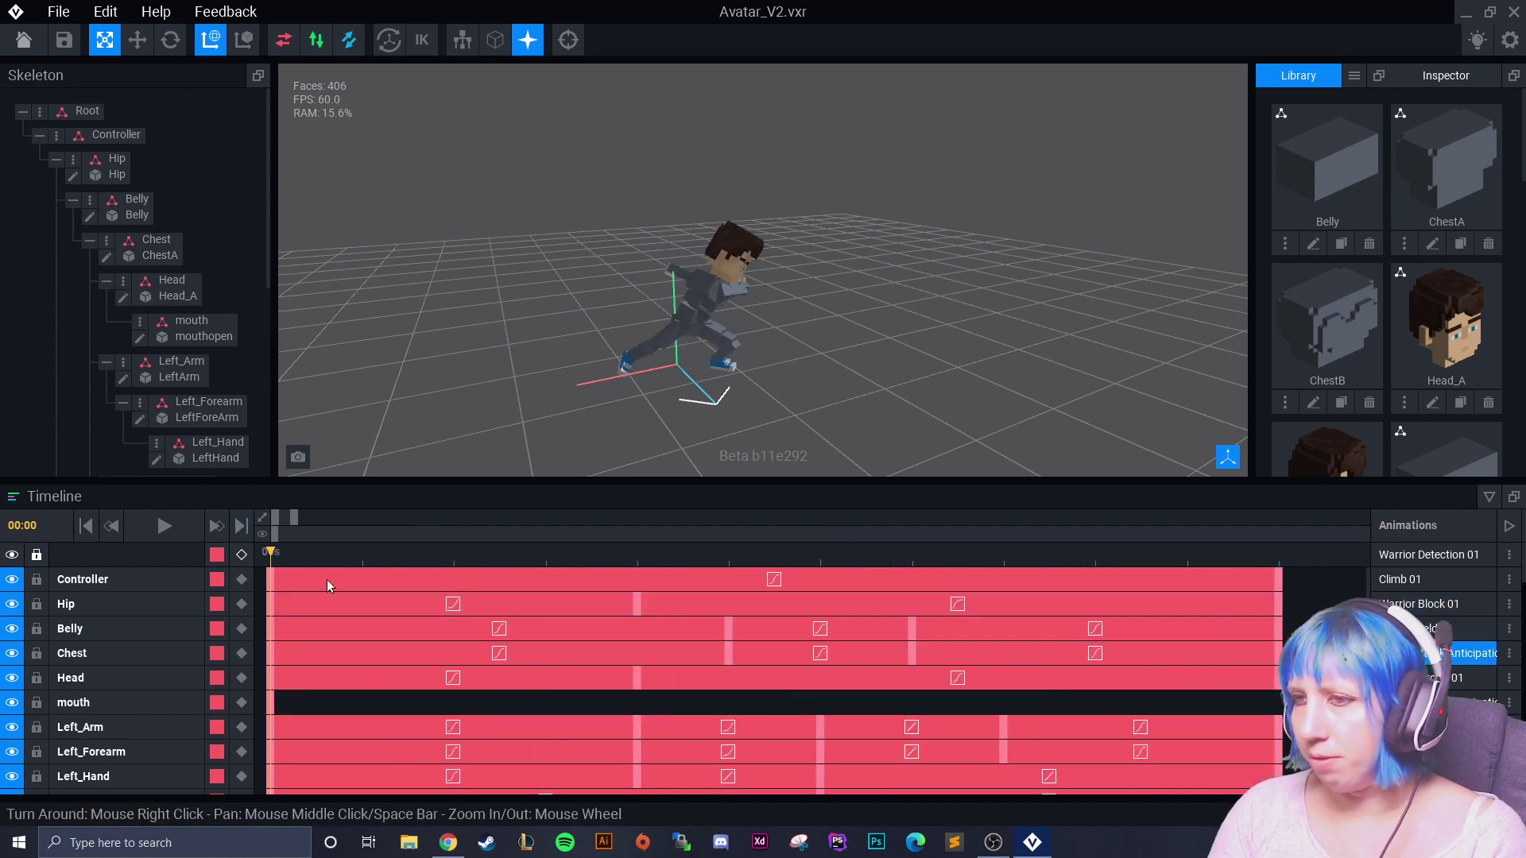
{"action": "left_click", "coordinate": [1418, 603]}
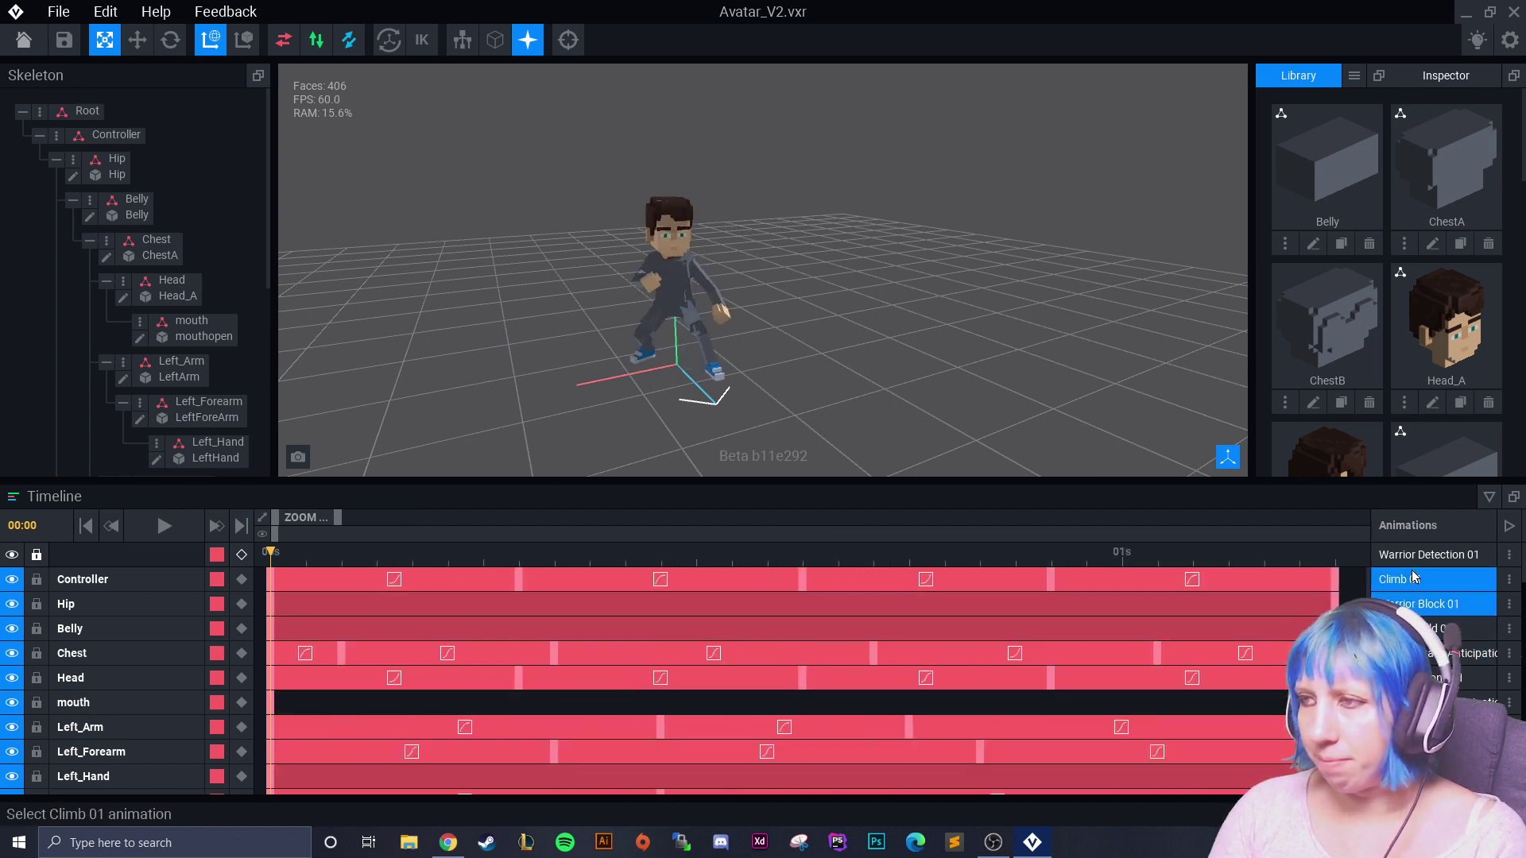
{"action": "left_click", "coordinate": [1419, 553]}
{"action": "left_click", "coordinate": [1413, 579]}
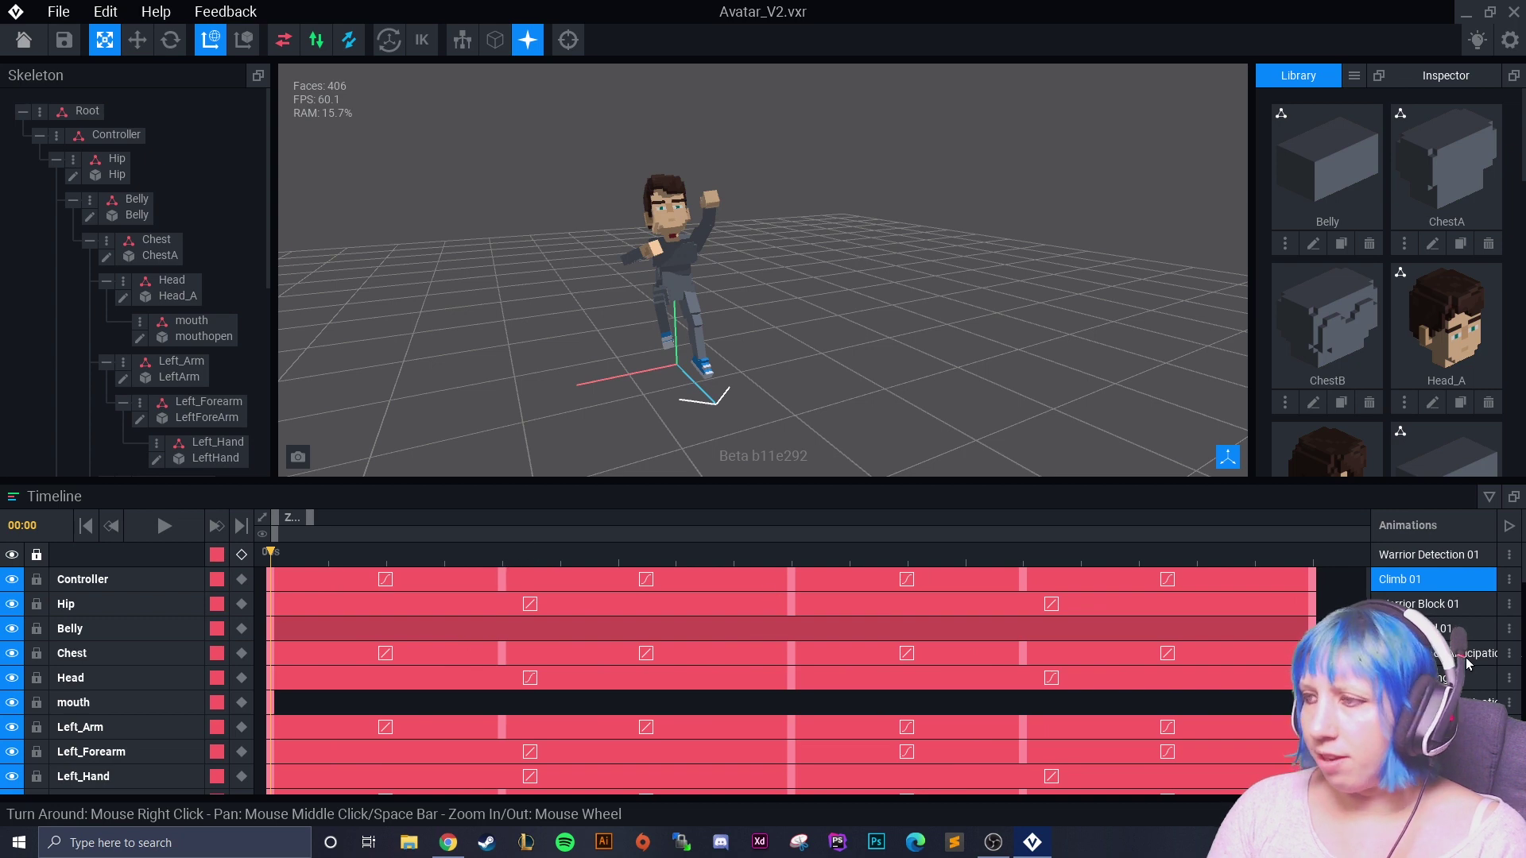
{"action": "scroll", "coordinate": [1466, 664], "scroll_direction": "down", "scroll_amount": 1}
{"action": "left_click", "coordinate": [1431, 641]}
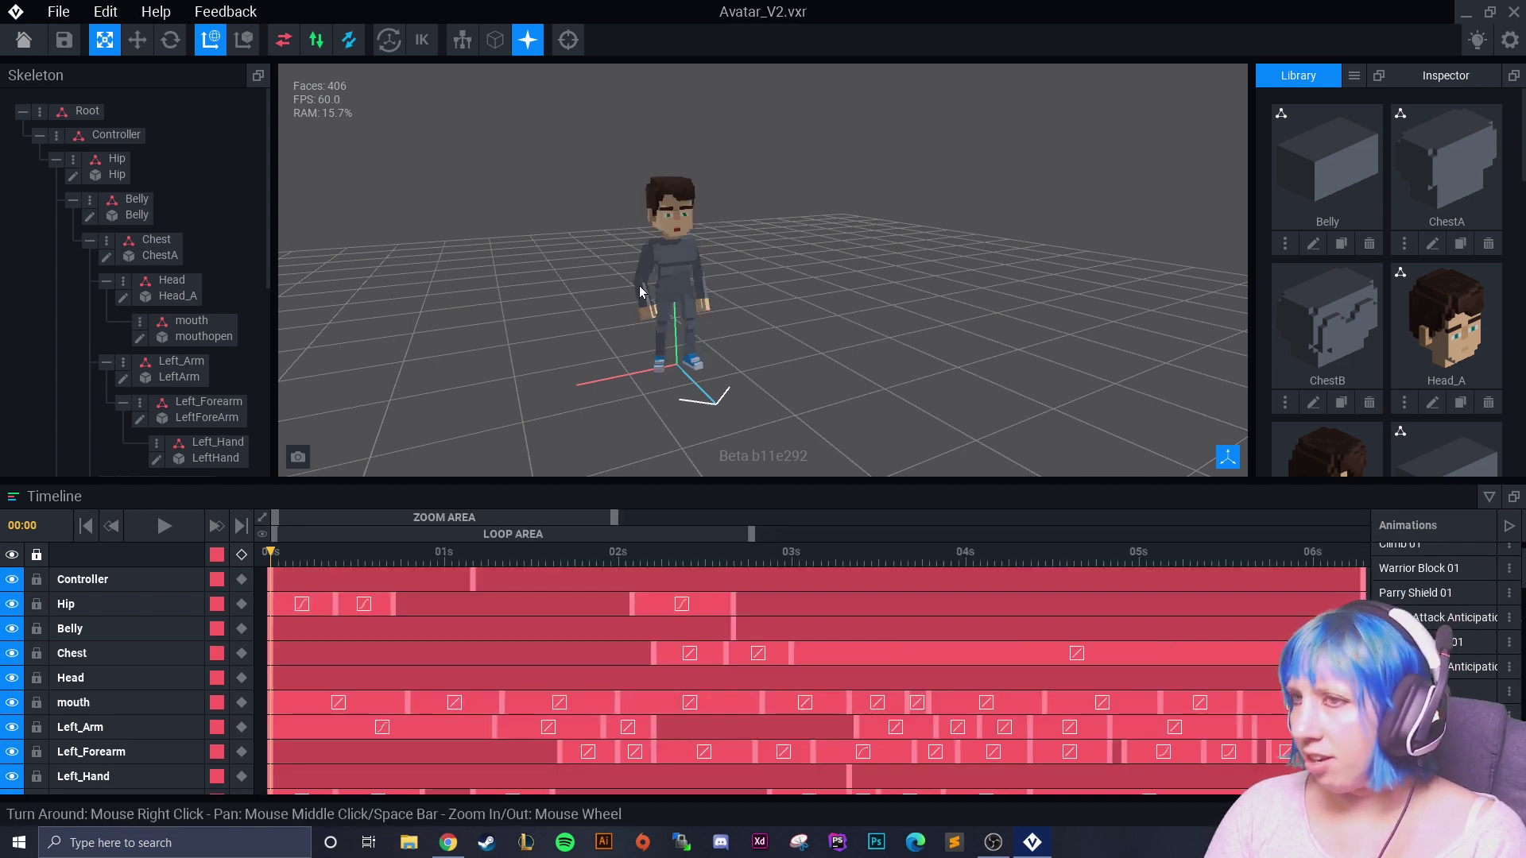
Orbit in close to face the avatar, play the six-second animation twice, then pause it.
{"action": "right_click_drag", "start_coordinate": [641, 291], "coordinate": [839, 287]}
{"action": "scroll", "coordinate": [838, 287], "scroll_direction": "up", "scroll_amount": 3}
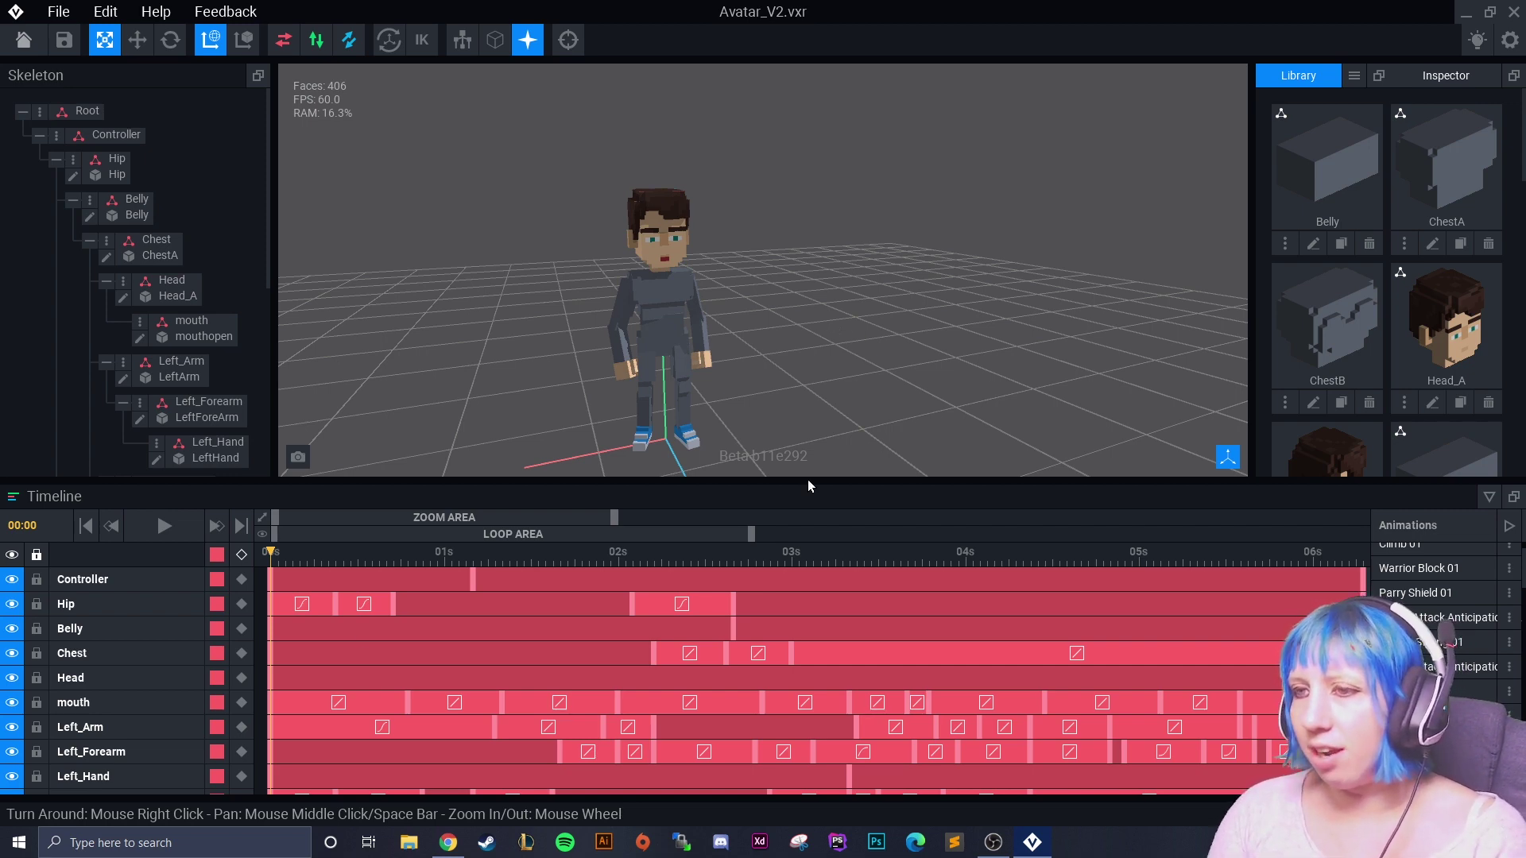
{"action": "mouse_move", "coordinate": [905, 255]}
{"action": "right_mouse_down"}
{"action": "mouse_move", "coordinate": [838, 276]}
{"action": "mouse_move", "coordinate": [877, 293]}
{"action": "mouse_move", "coordinate": [874, 323]}
{"action": "right_mouse_up"}
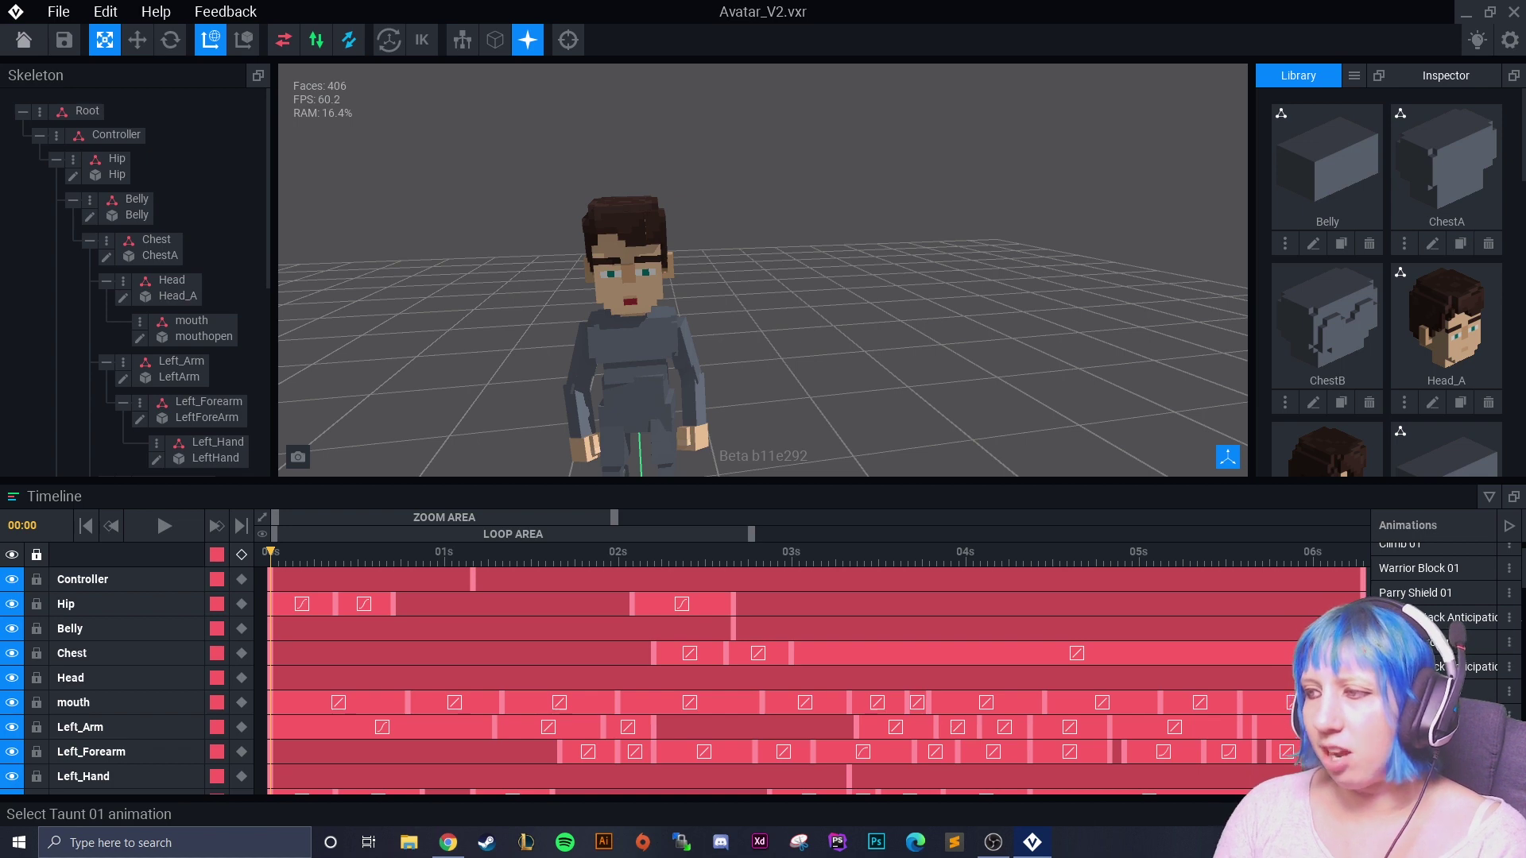
{"action": "right_click_drag", "start_coordinate": [667, 358], "coordinate": [748, 475]}
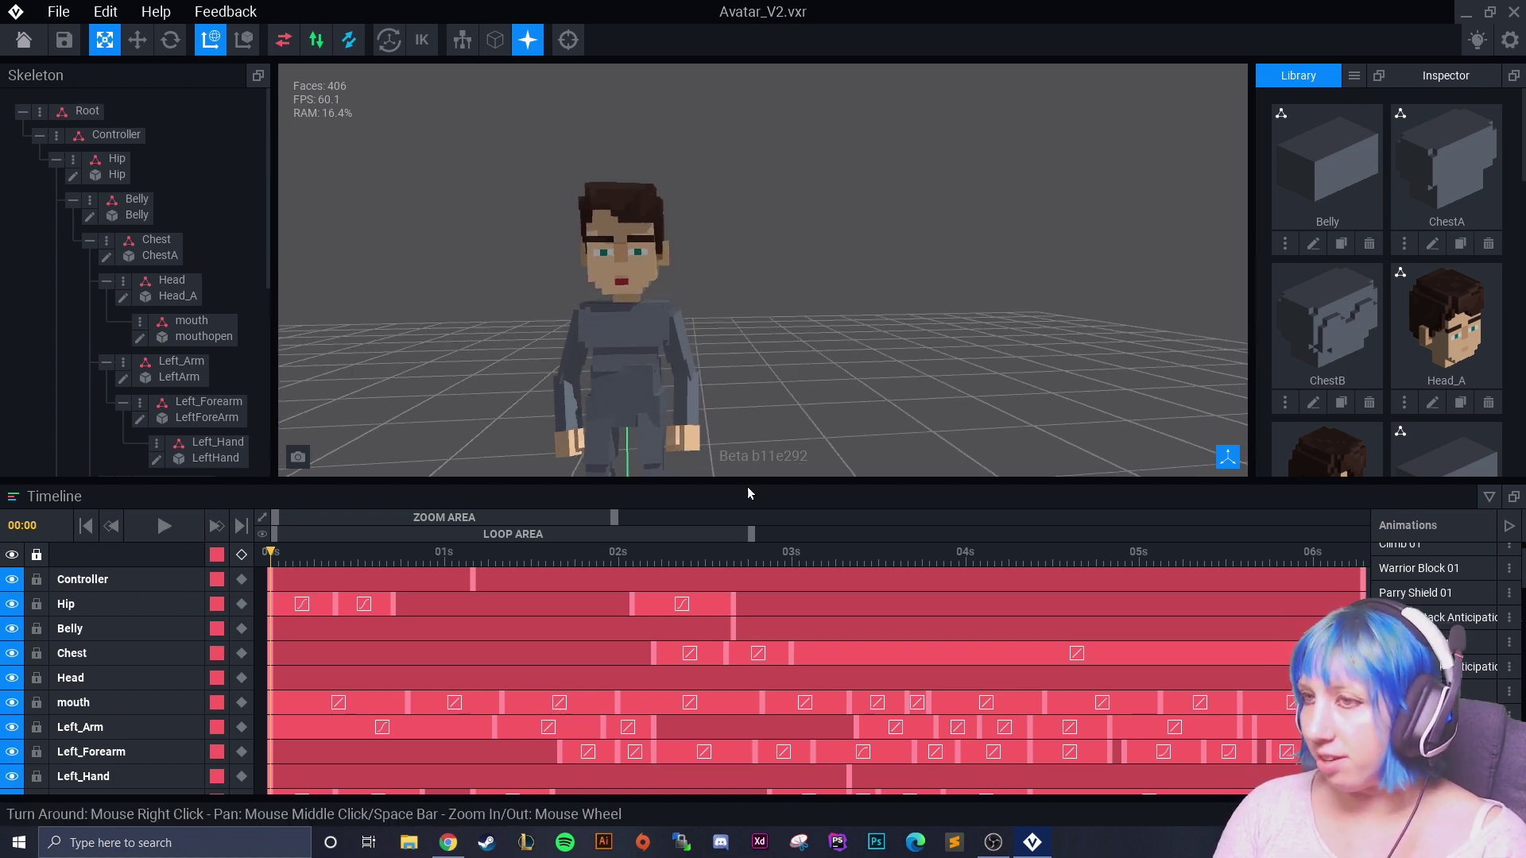
{"action": "left_click", "coordinate": [164, 526]}
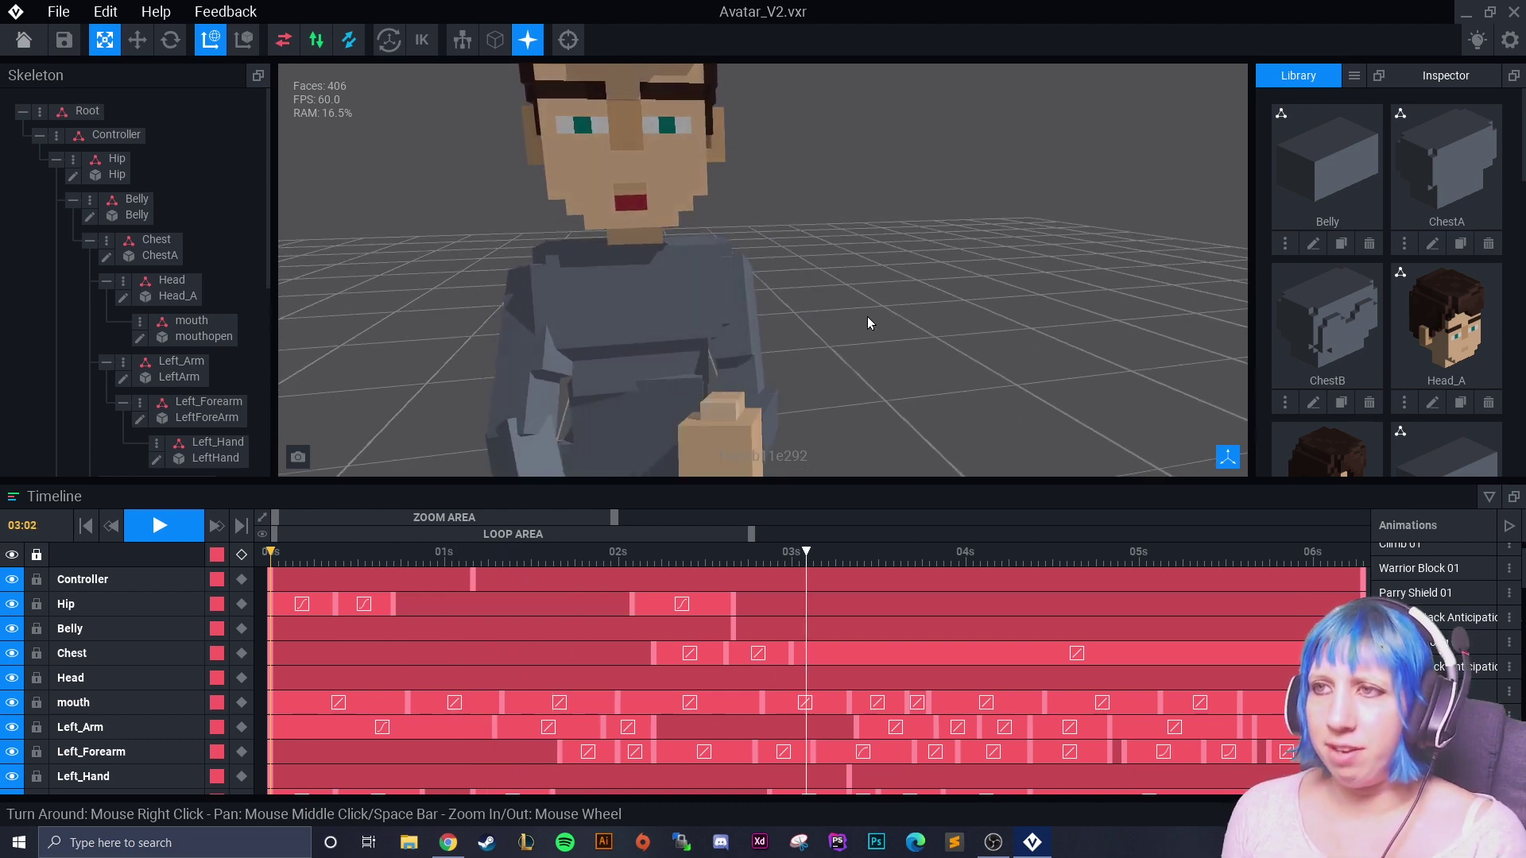
{"action": "scroll", "coordinate": [911, 383], "scroll_direction": "down", "scroll_amount": 5}
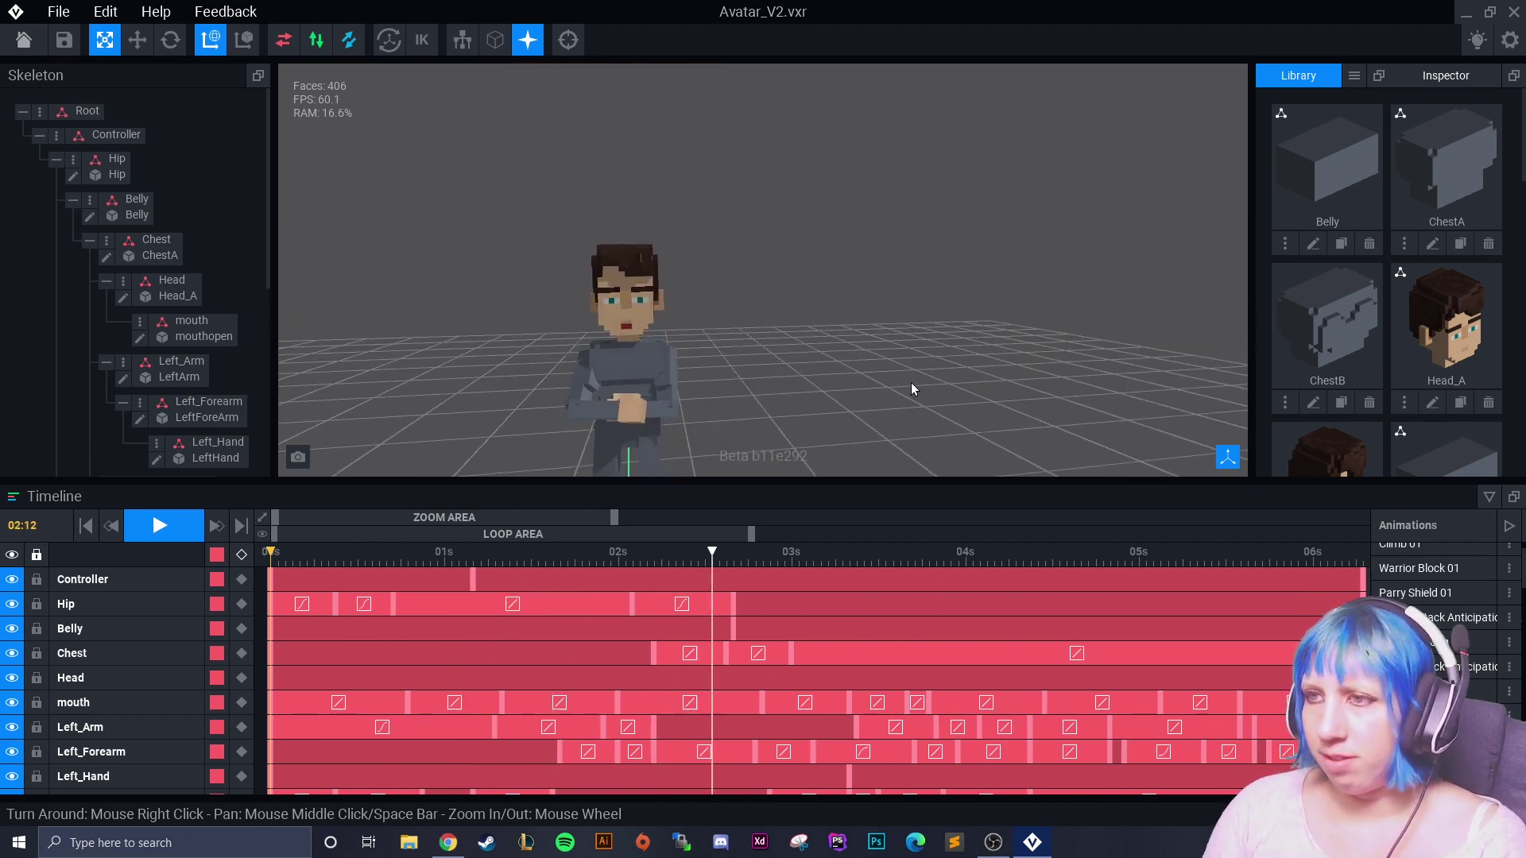
{"action": "scroll", "coordinate": [911, 388], "scroll_direction": "down", "scroll_amount": 2}
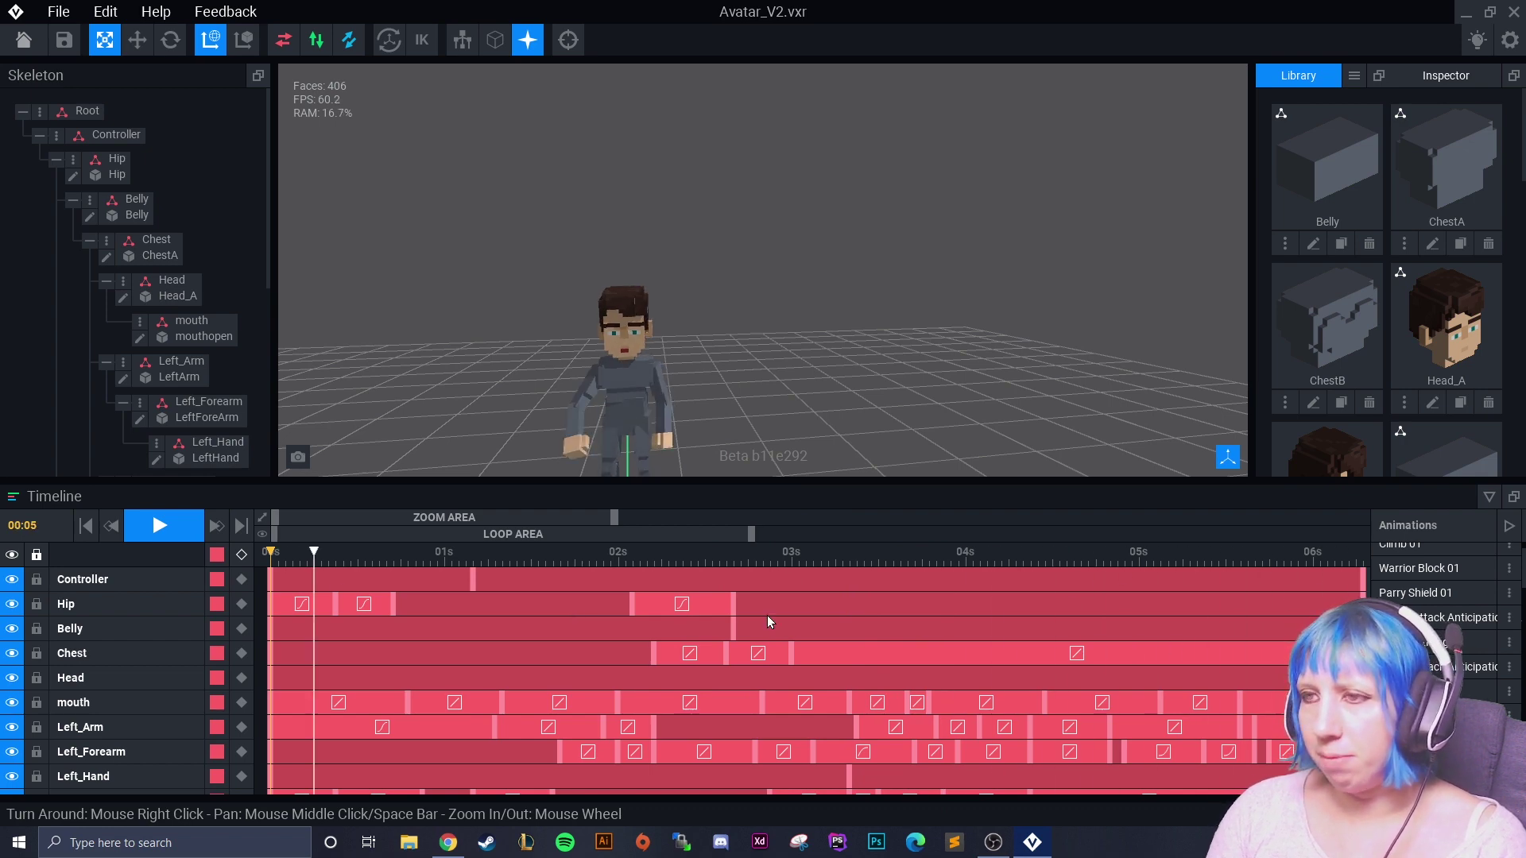
{"action": "key", "text": "space"}
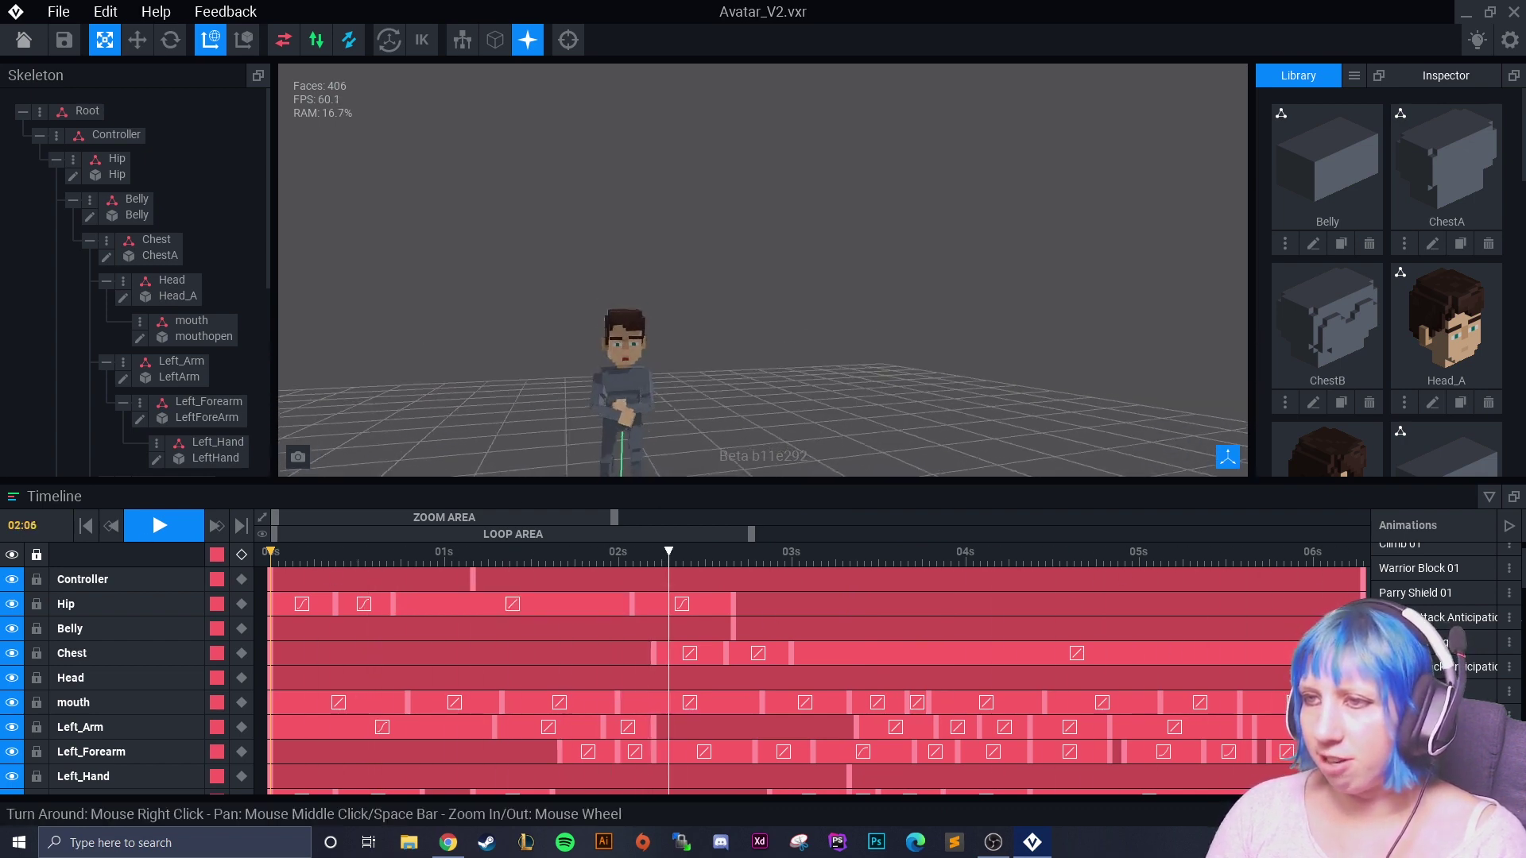
{"action": "middle_click_drag", "start_coordinate": [738, 421], "coordinate": [743, 395]}
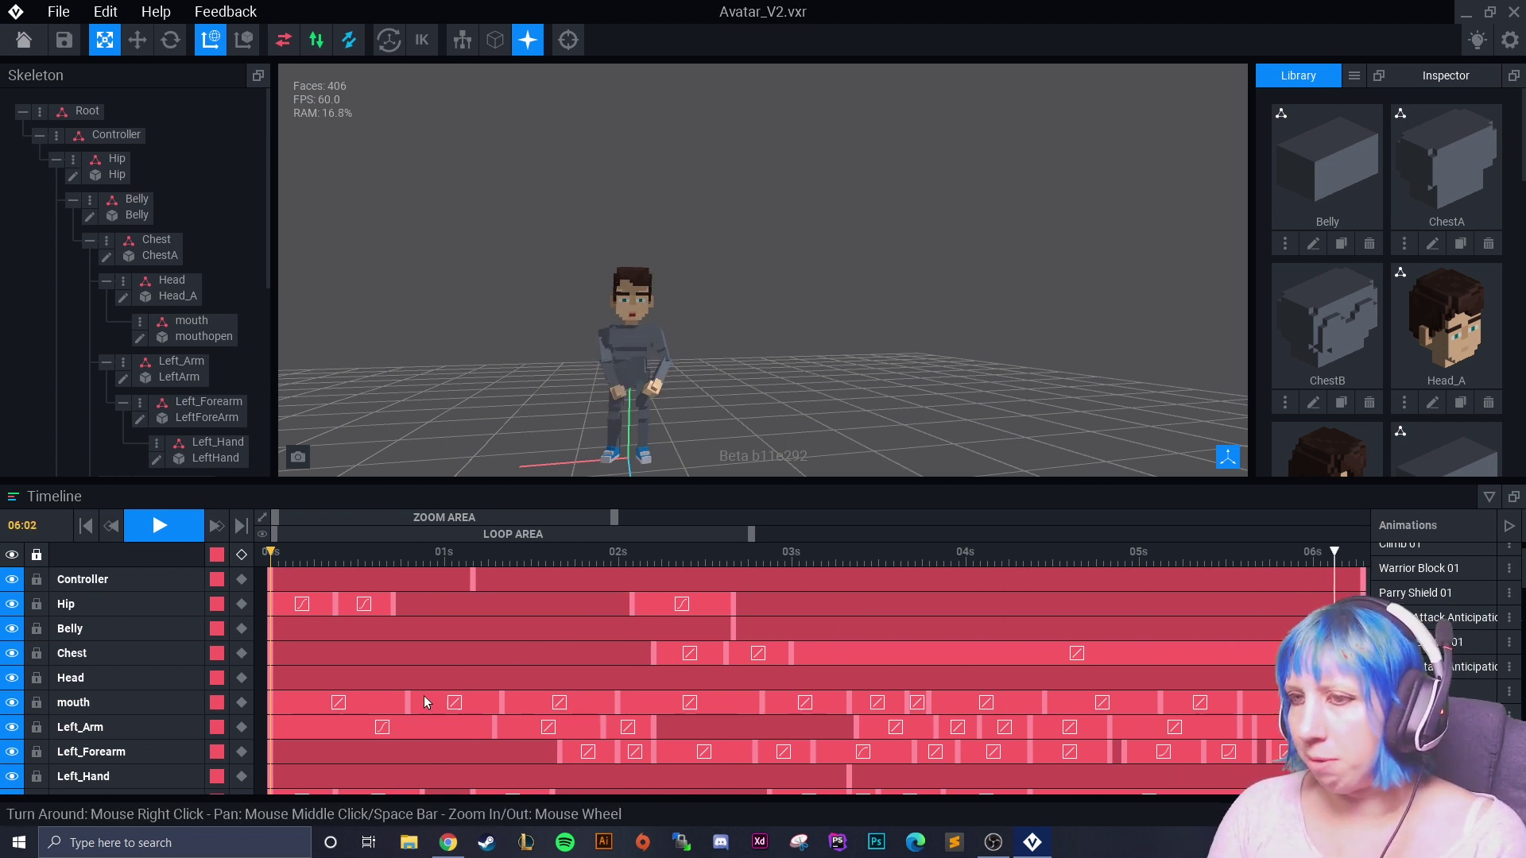
{"action": "left_click", "coordinate": [179, 532]}
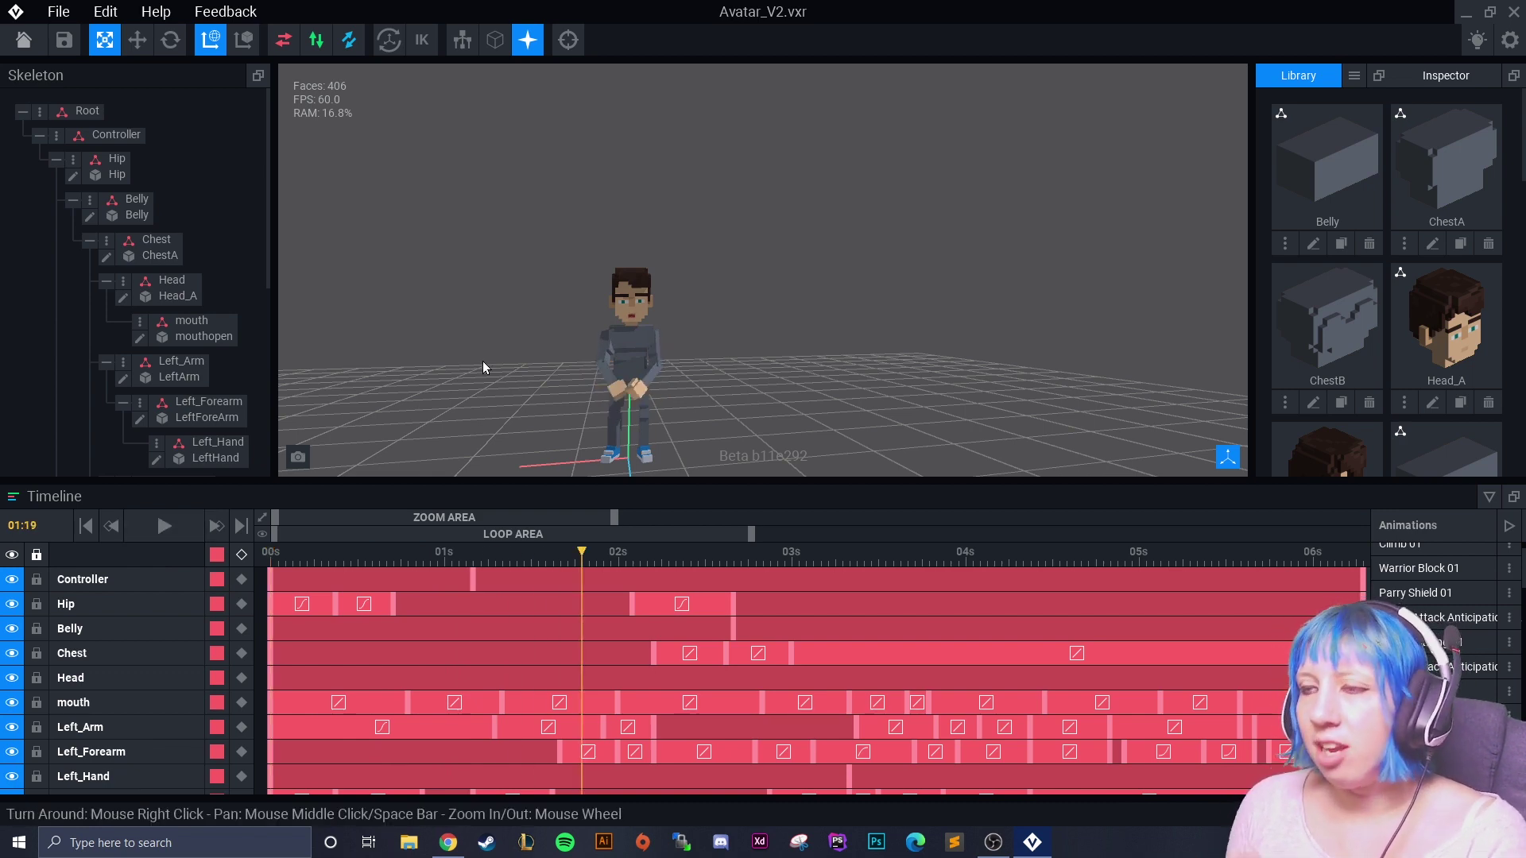
{"action": "left_click", "coordinate": [58, 11]}
{"action": "mouse_move", "coordinate": [68, 119]}
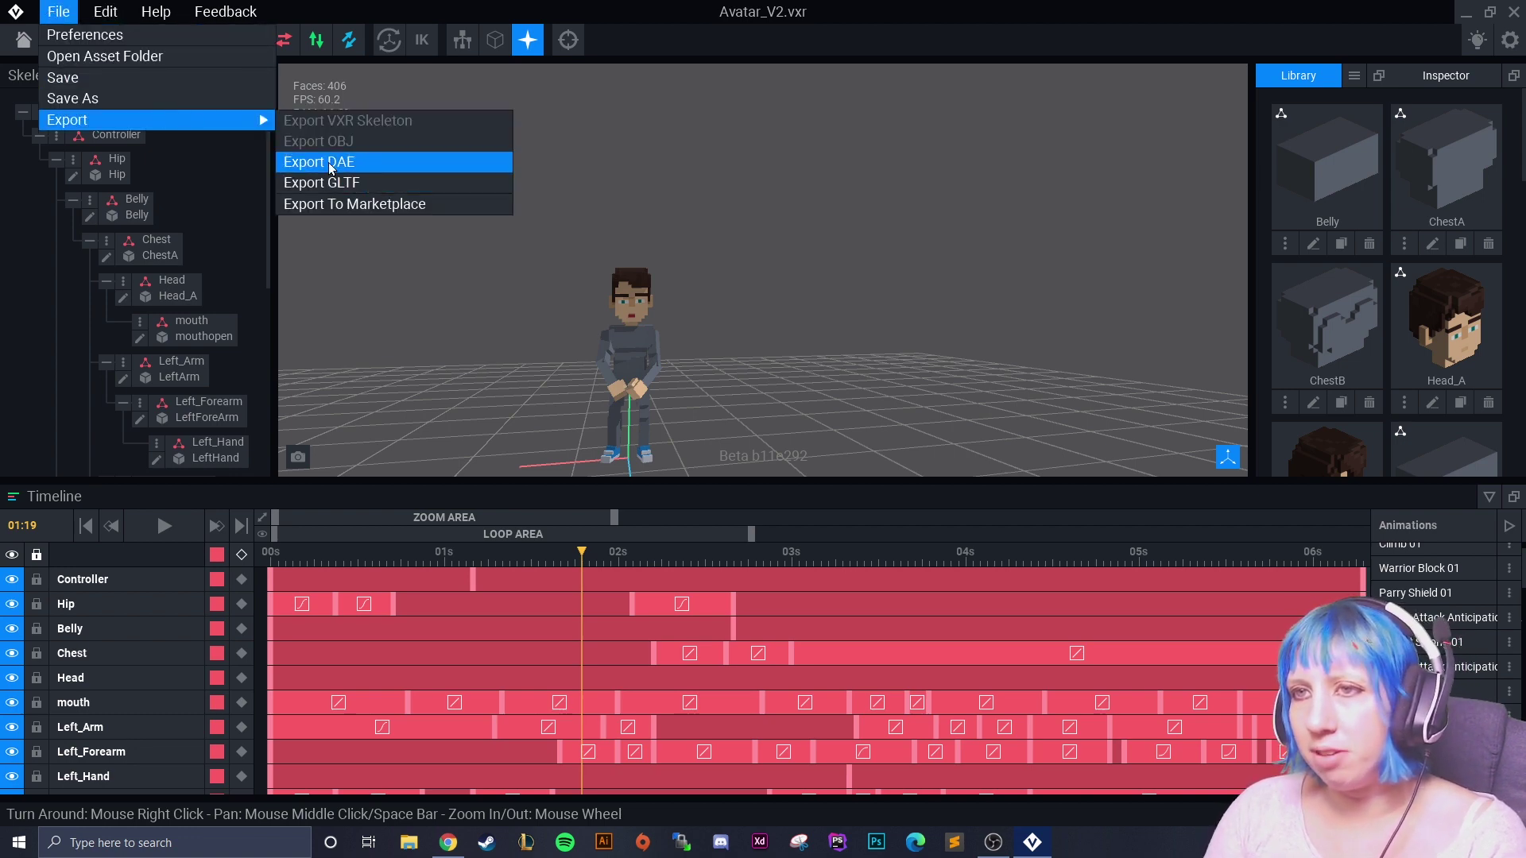
{"action": "left_click", "coordinate": [670, 147]}
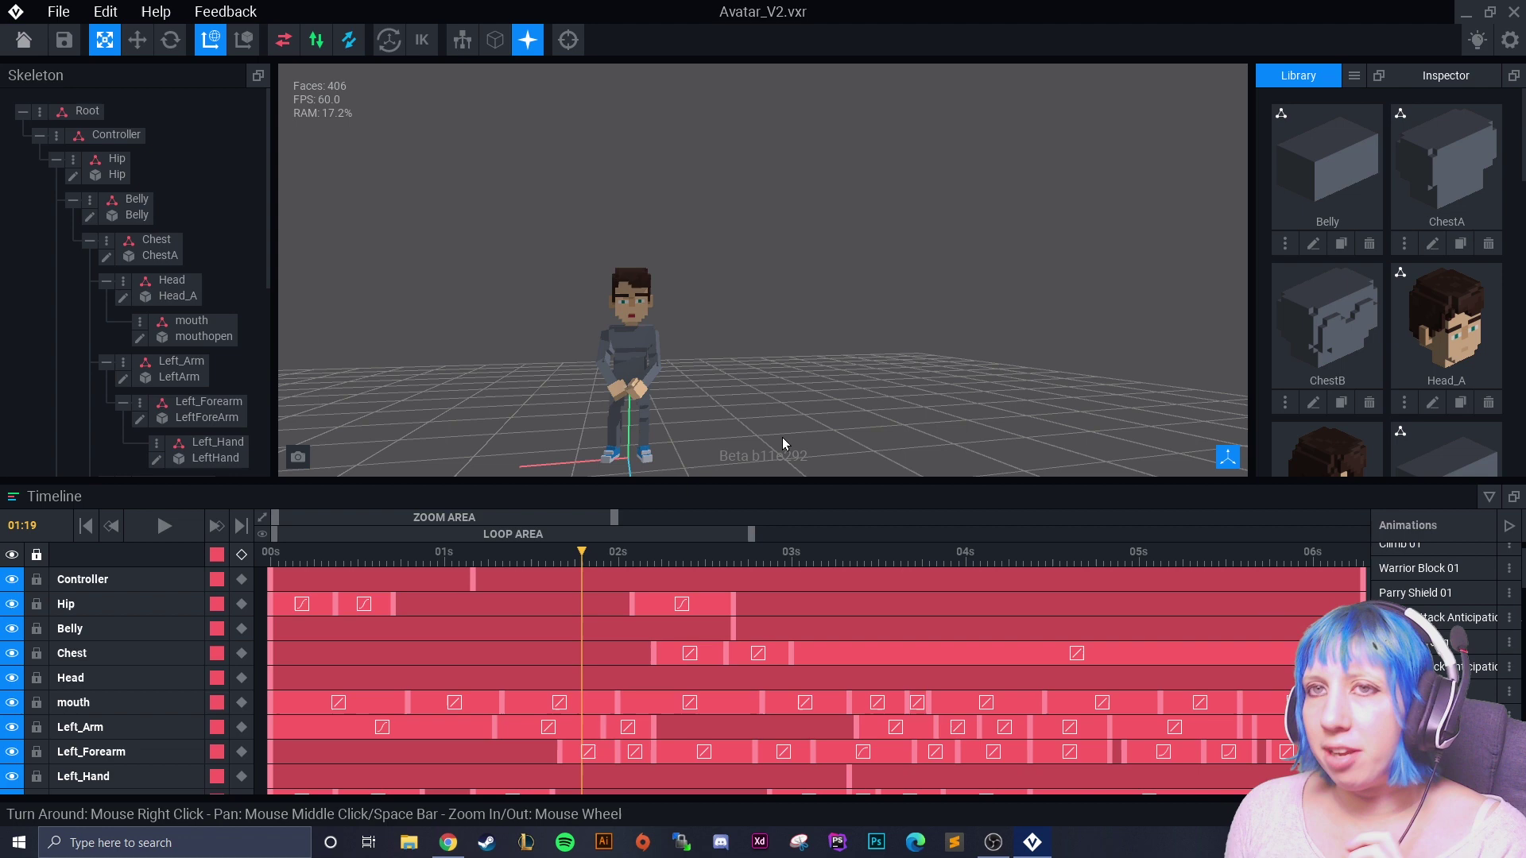
Close Avatar_V2, saving changes, and show the News page on the welcome screen.
{"action": "left_click", "coordinate": [22, 39]}
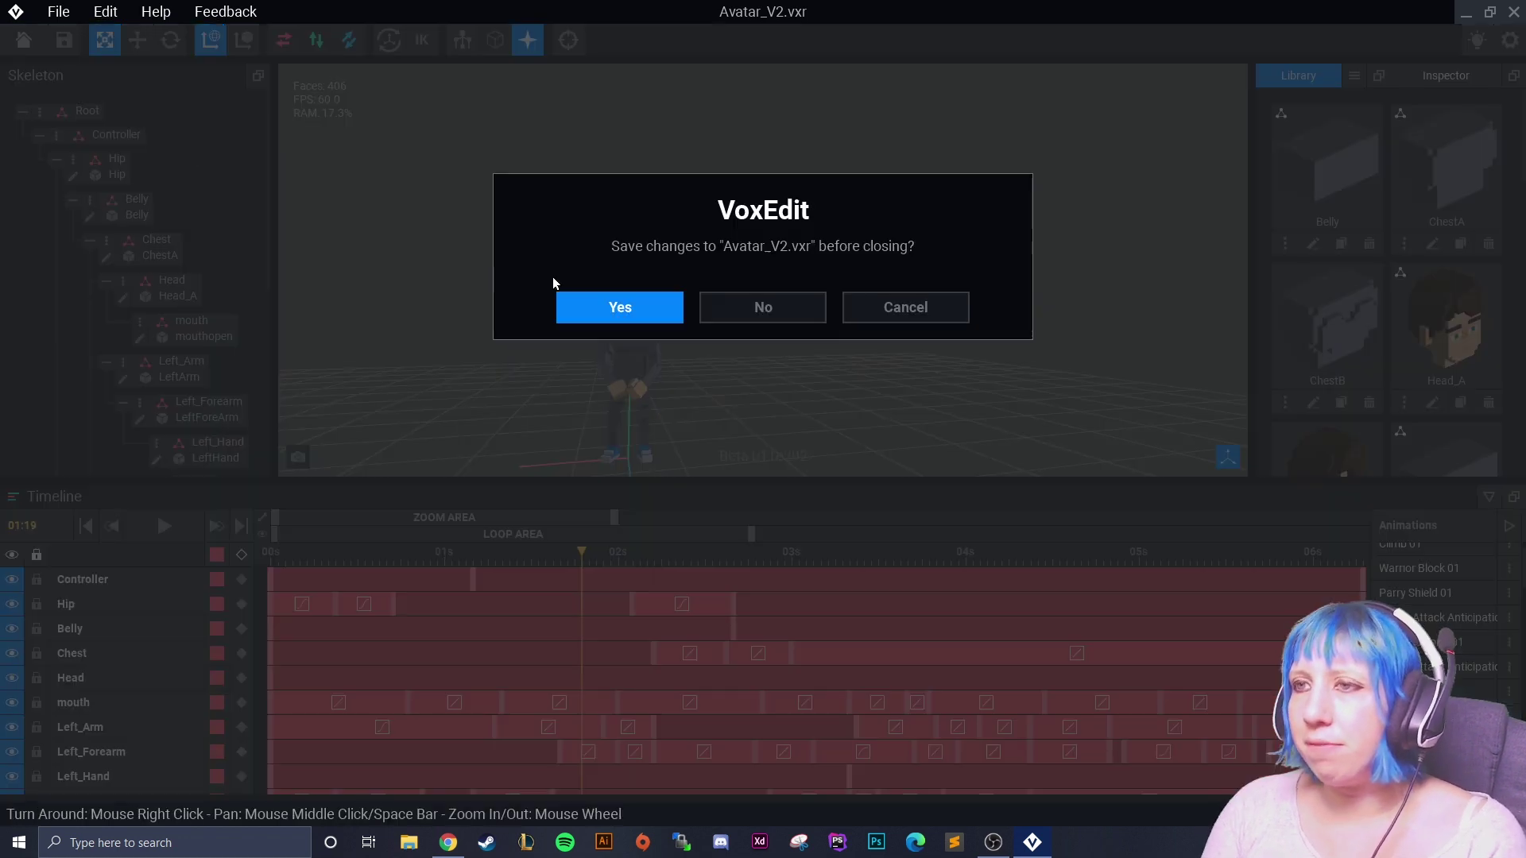
{"action": "left_click", "coordinate": [609, 306]}
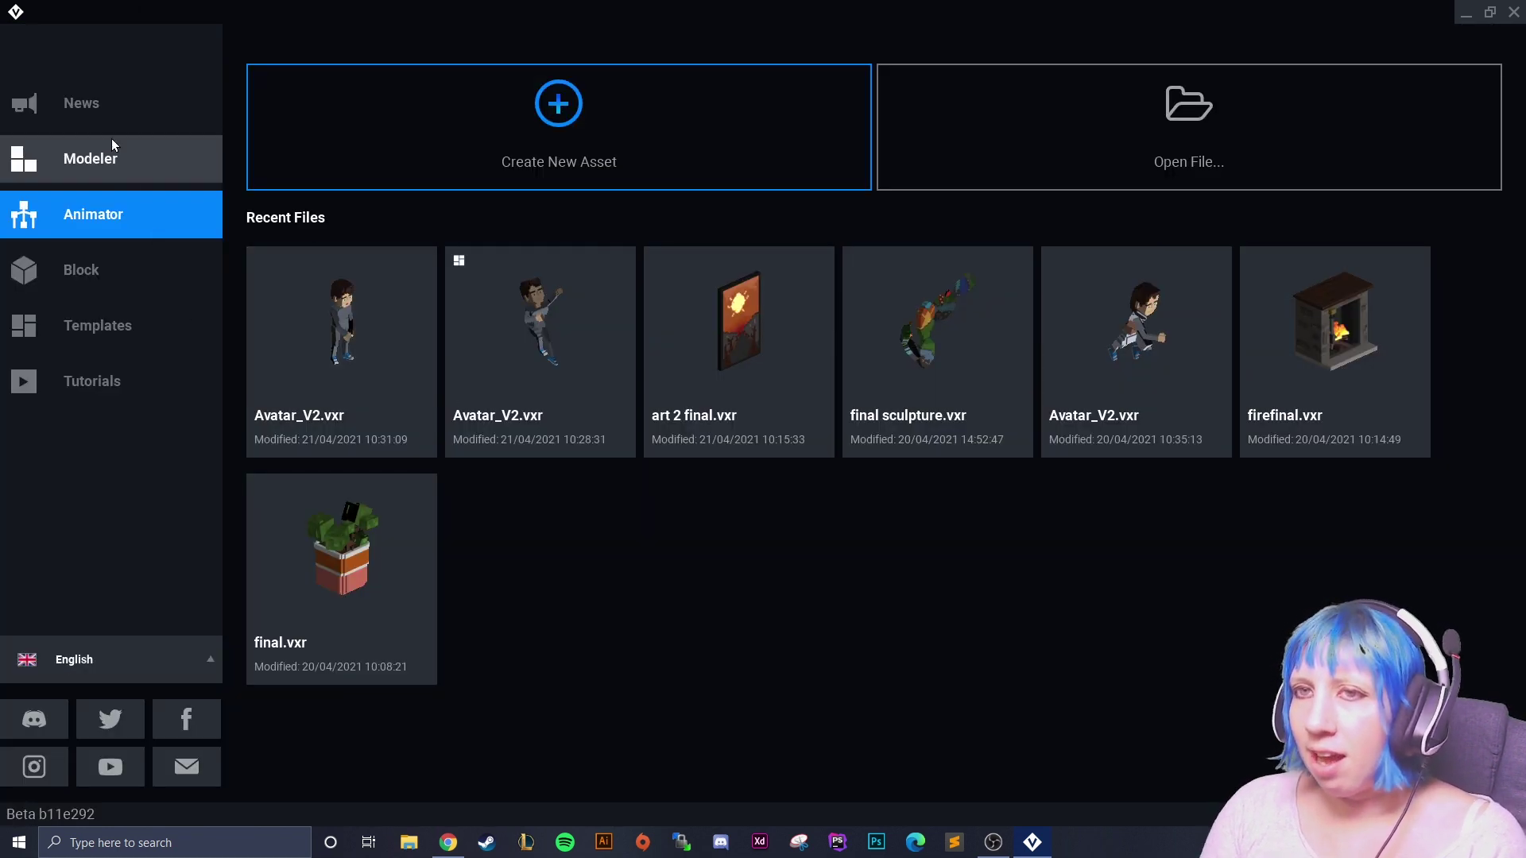
{"action": "left_click", "coordinate": [106, 104]}
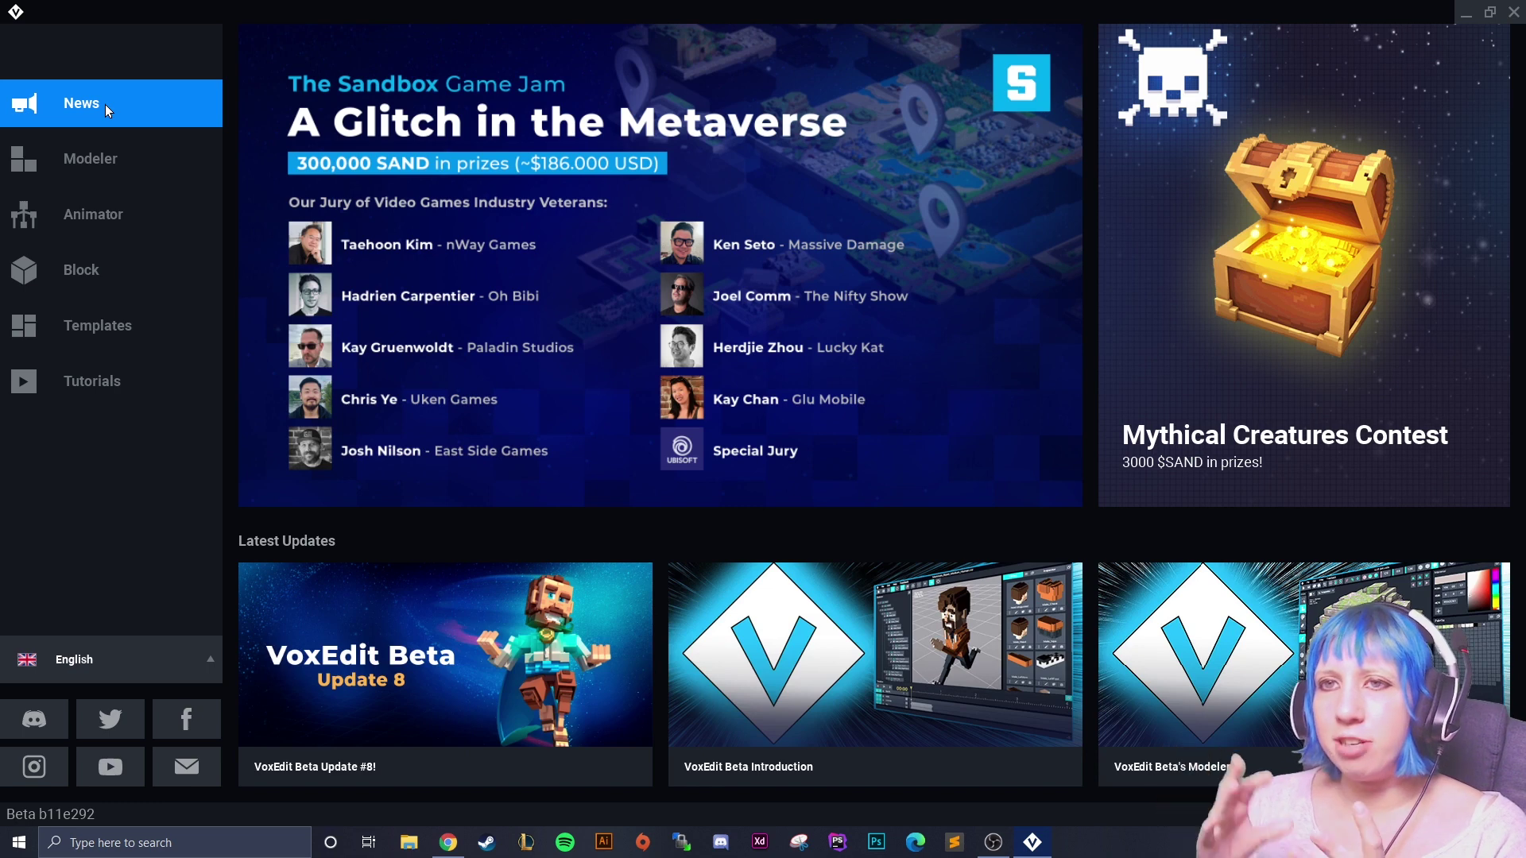